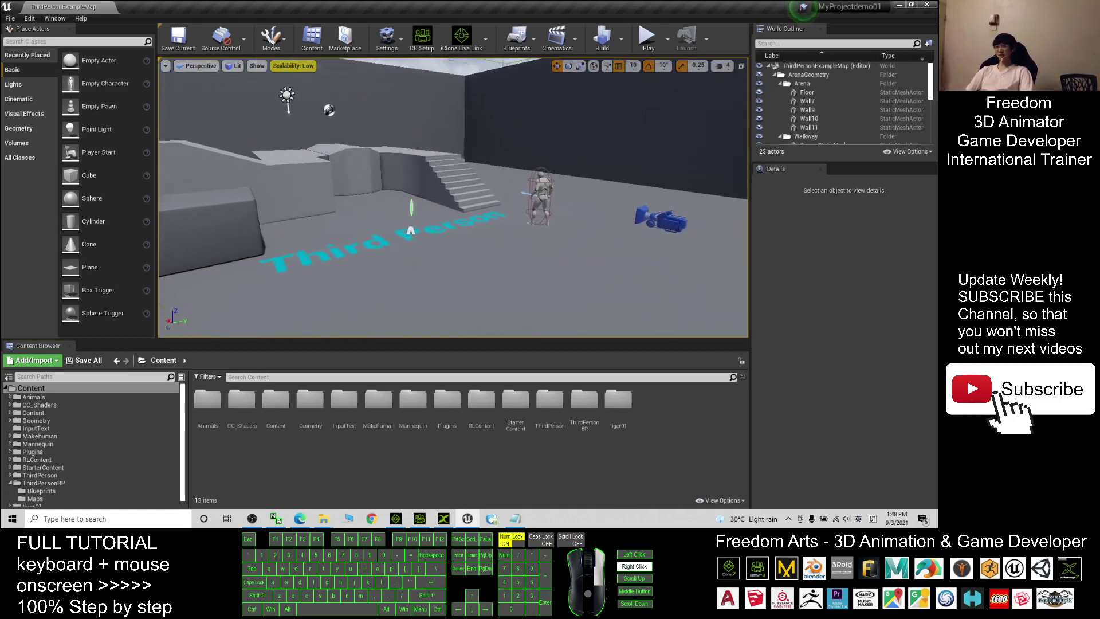
Drag the Wolf prop from Animal World Vol.3 - Livestock into the iClone 7 scene, then return to Unreal
left_click(396, 519)
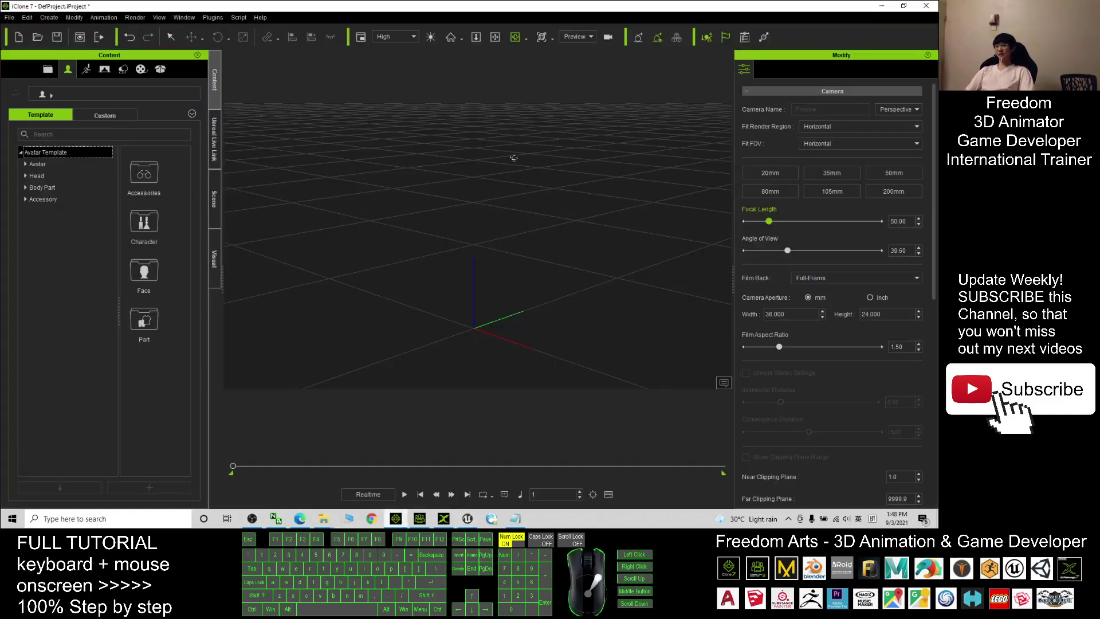
left_click(125, 70)
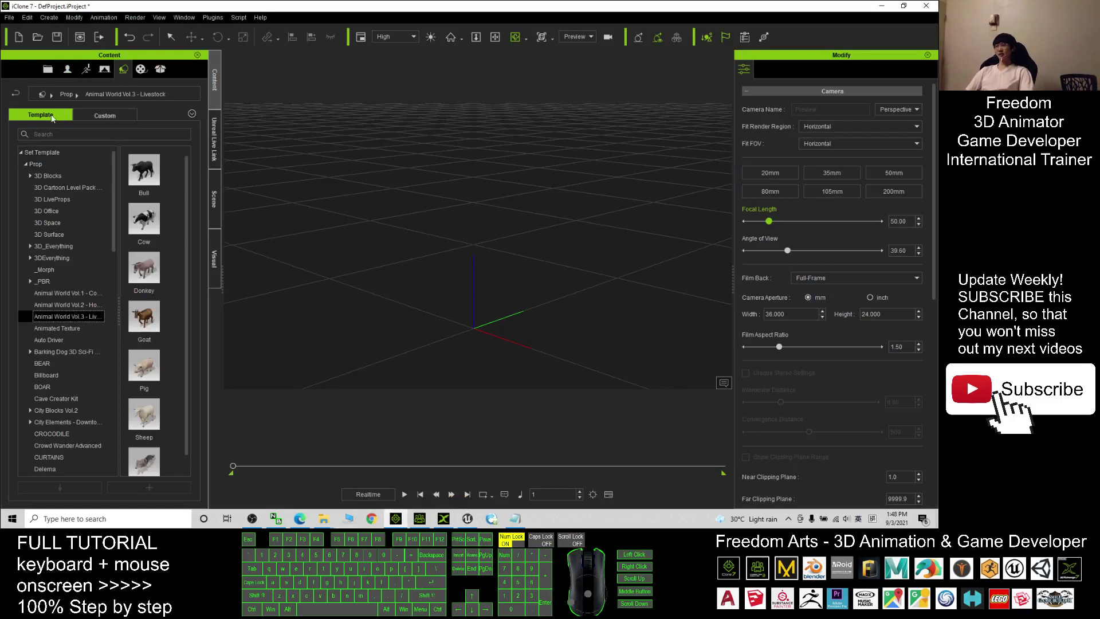
left_click(37, 164)
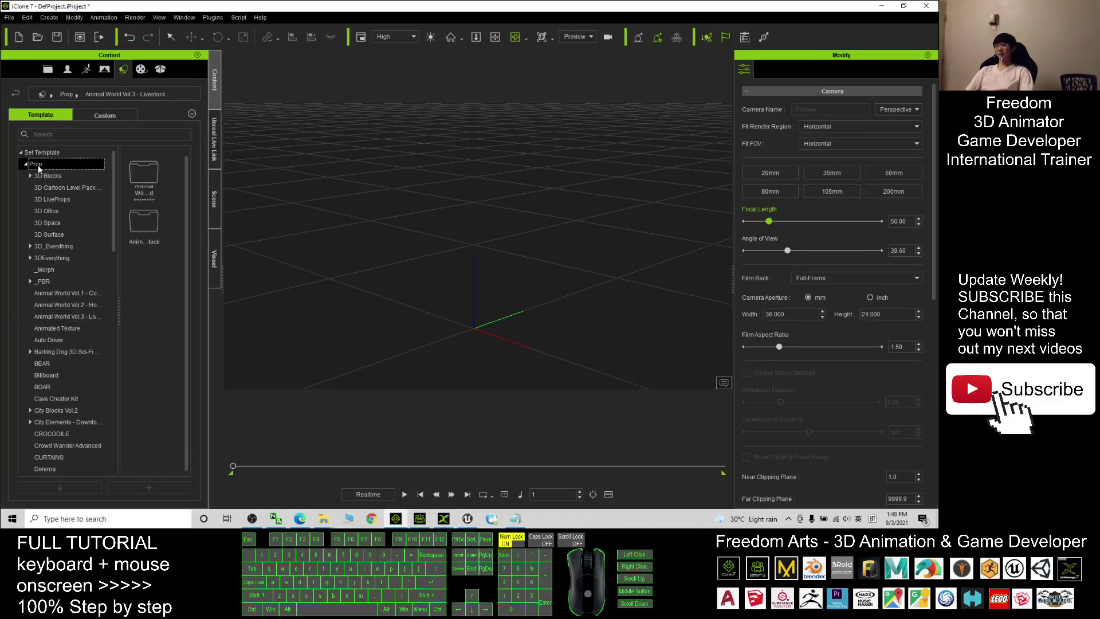
left_click(60, 318)
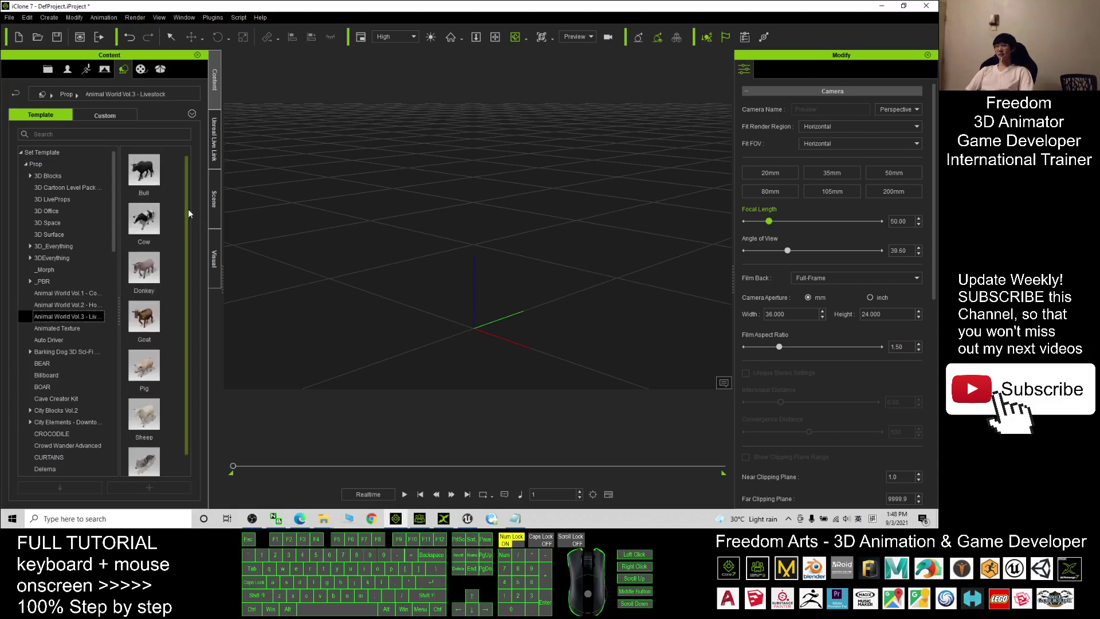
scroll(189, 213, "down", 1)
left_click_drag(136, 448, 492, 339)
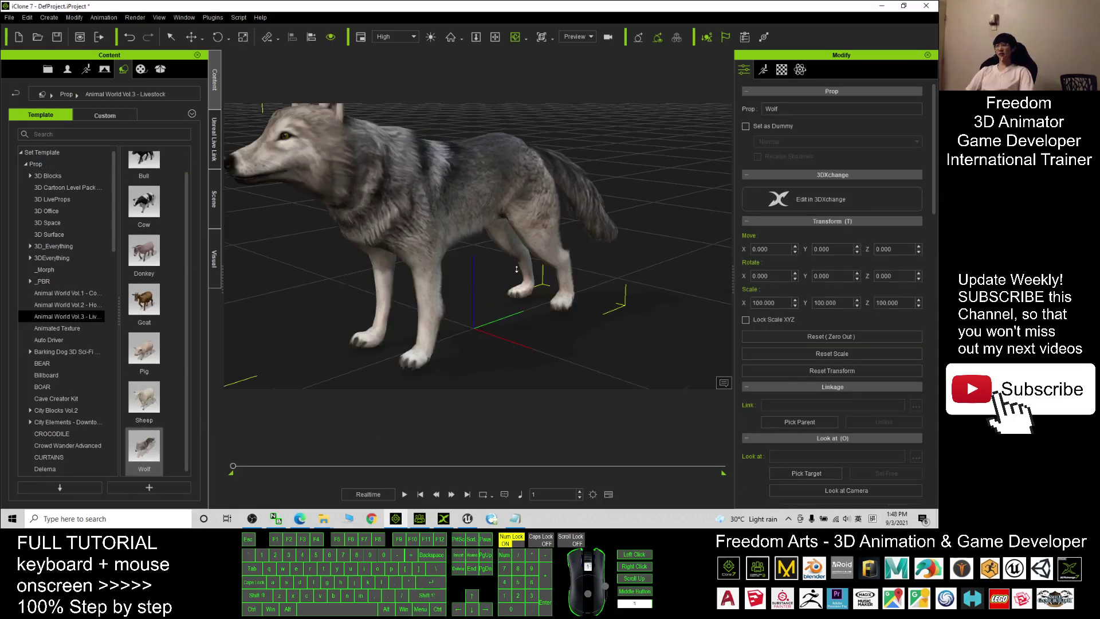
scroll(516, 269, "down", 5)
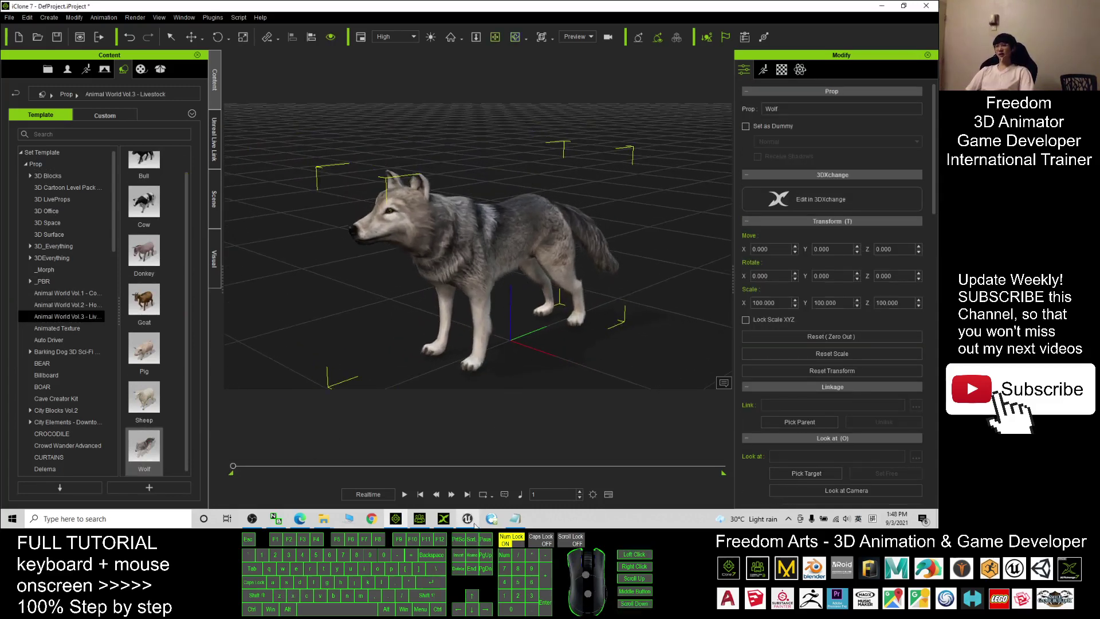
left_click(474, 523)
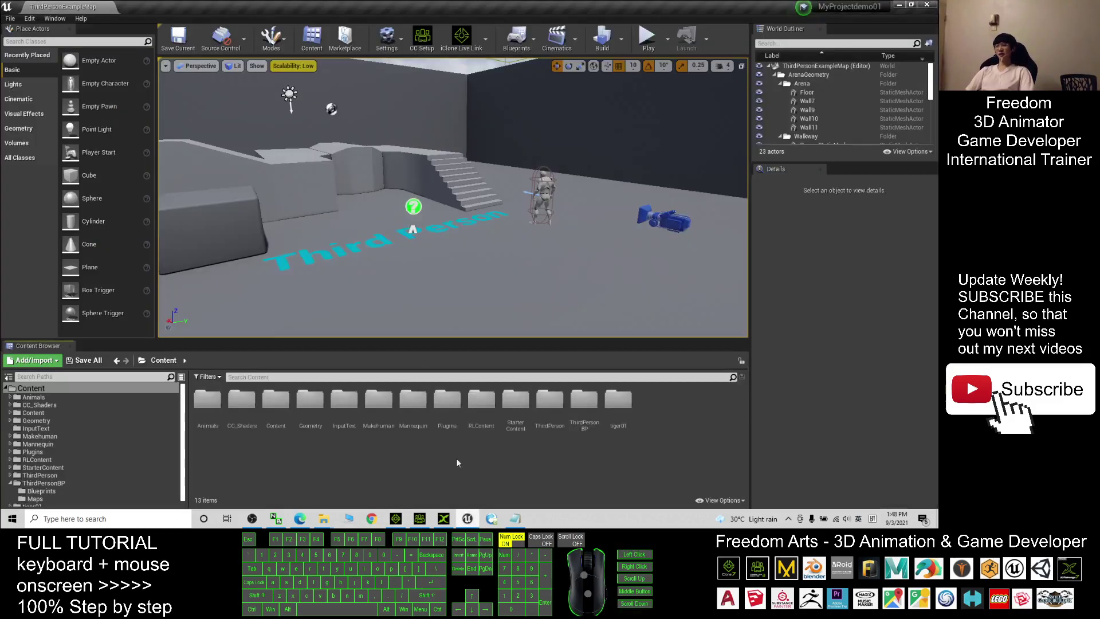
Start iClone Live Link in Unreal, then tick Prop > Wolf in iClone's Unreal Live Link and transfer it
left_click(461, 42)
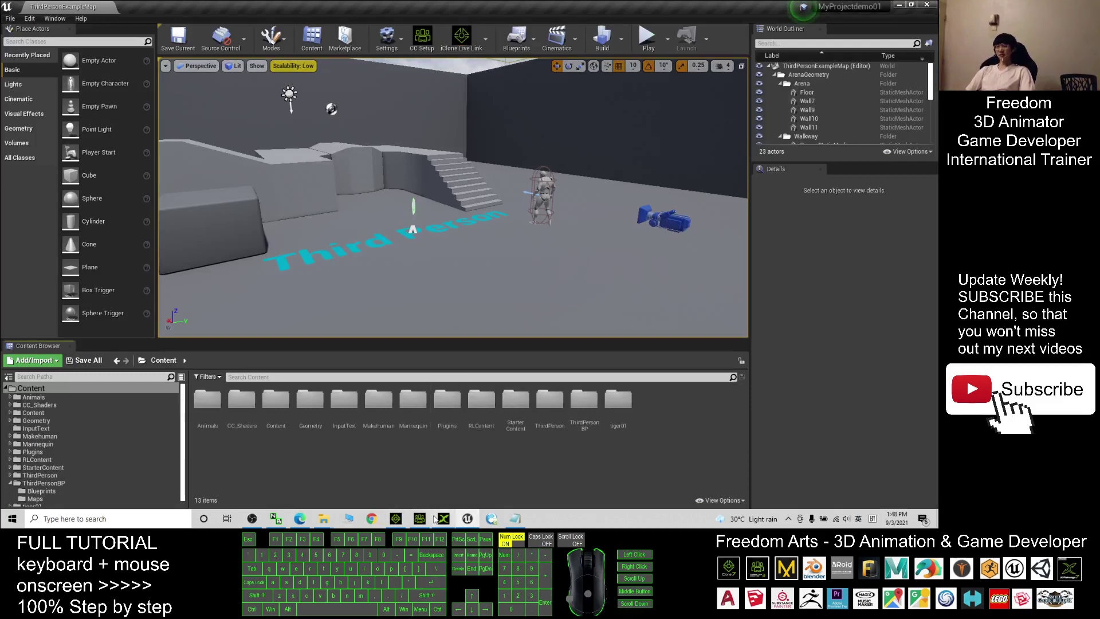
left_click(395, 518)
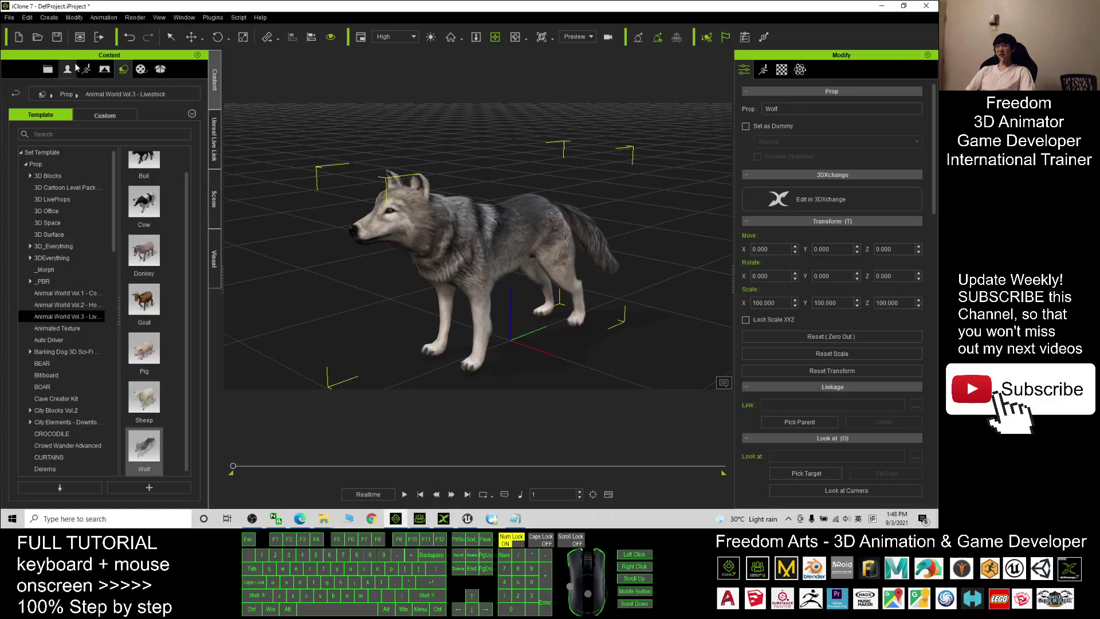
left_click(215, 140)
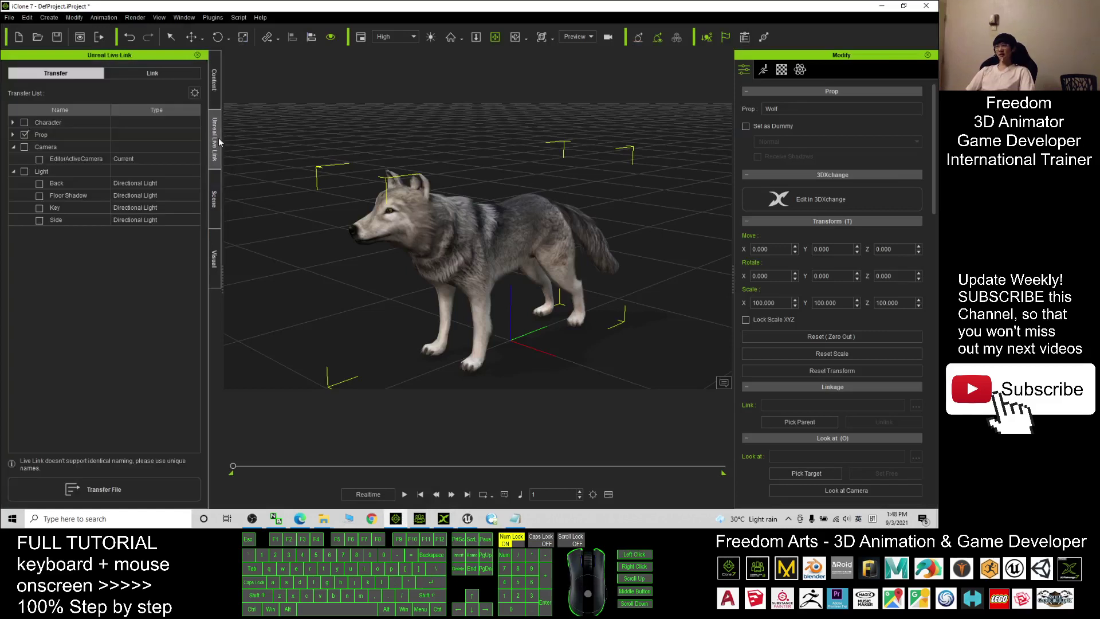
left_click(14, 135)
left_click(25, 136)
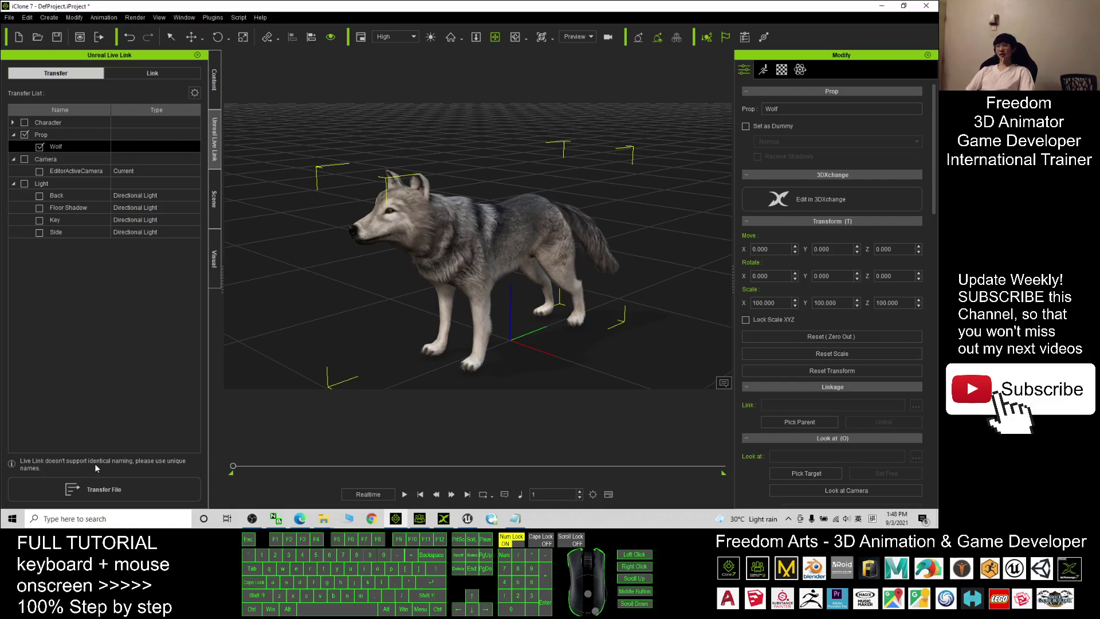
left_click(98, 490)
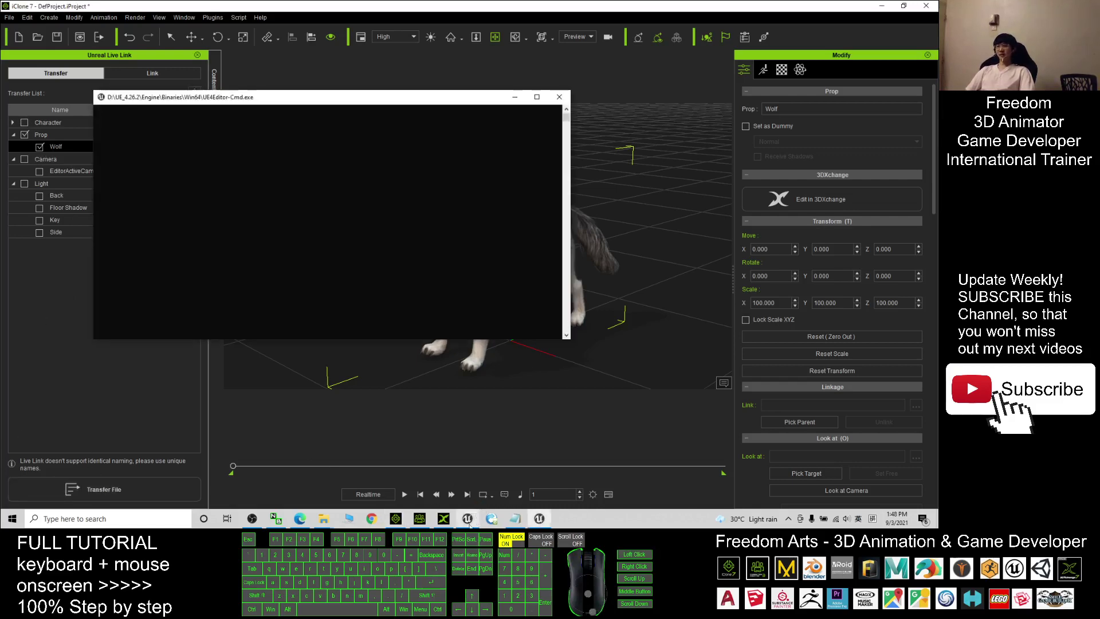
In Unreal's Content Browser, navigate from Content into RLContent > Wolf to see the imported assets
left_click(468, 518)
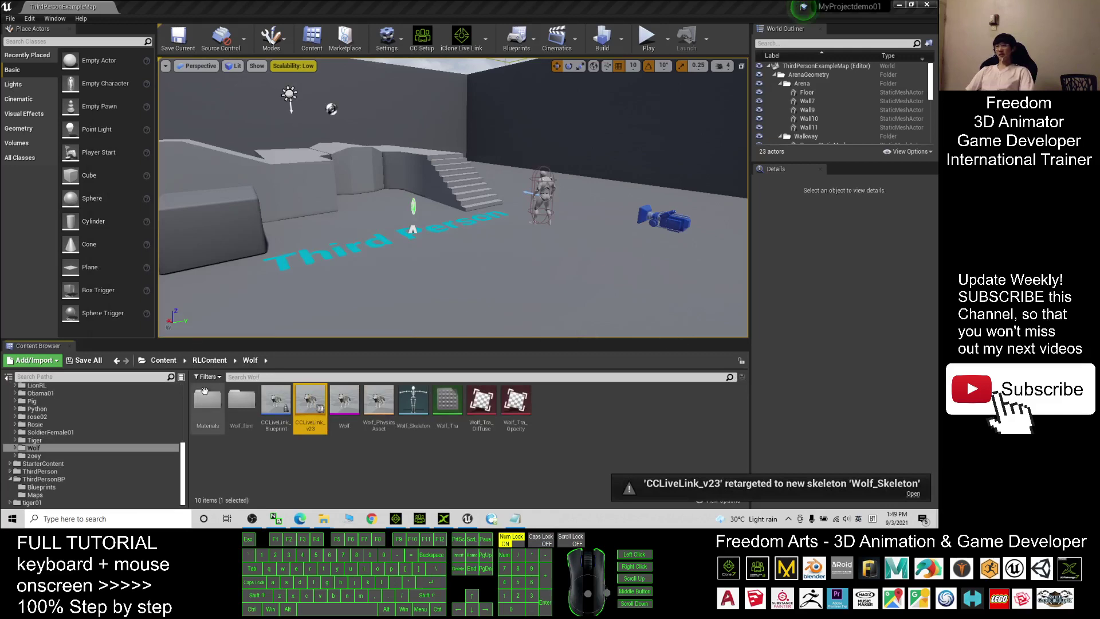
left_click(166, 360)
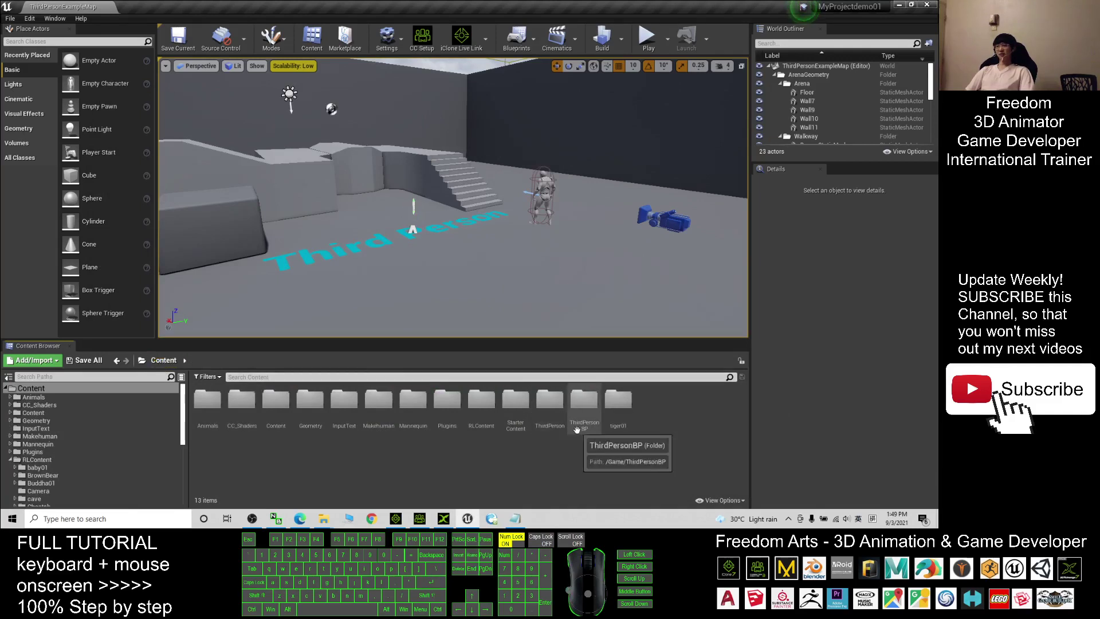
double_click(481, 400)
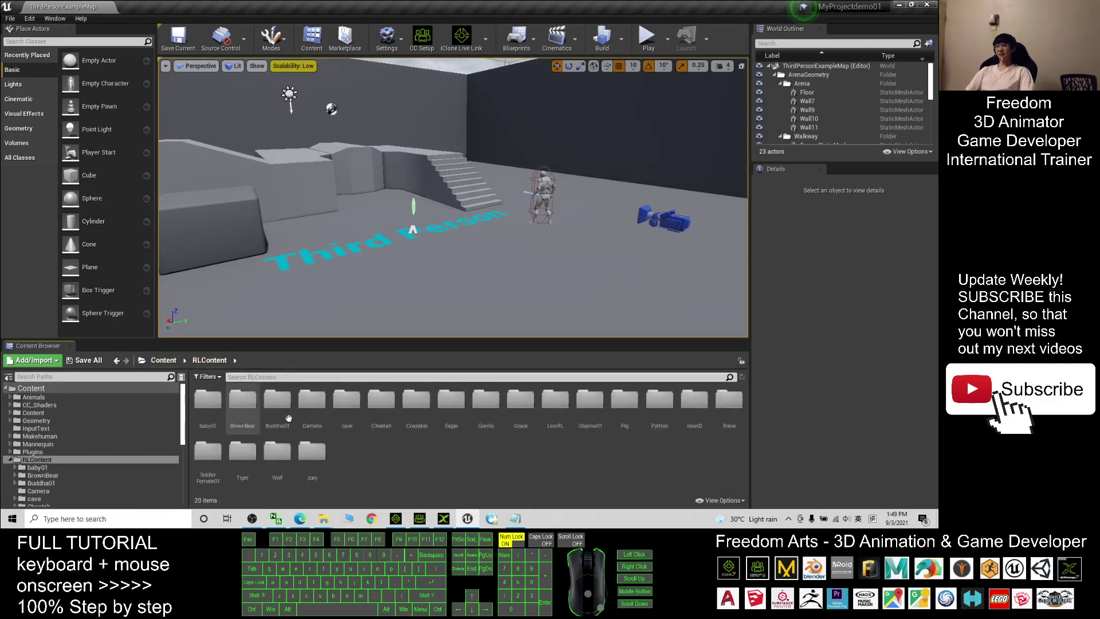
left_click(275, 455)
double_click(275, 456)
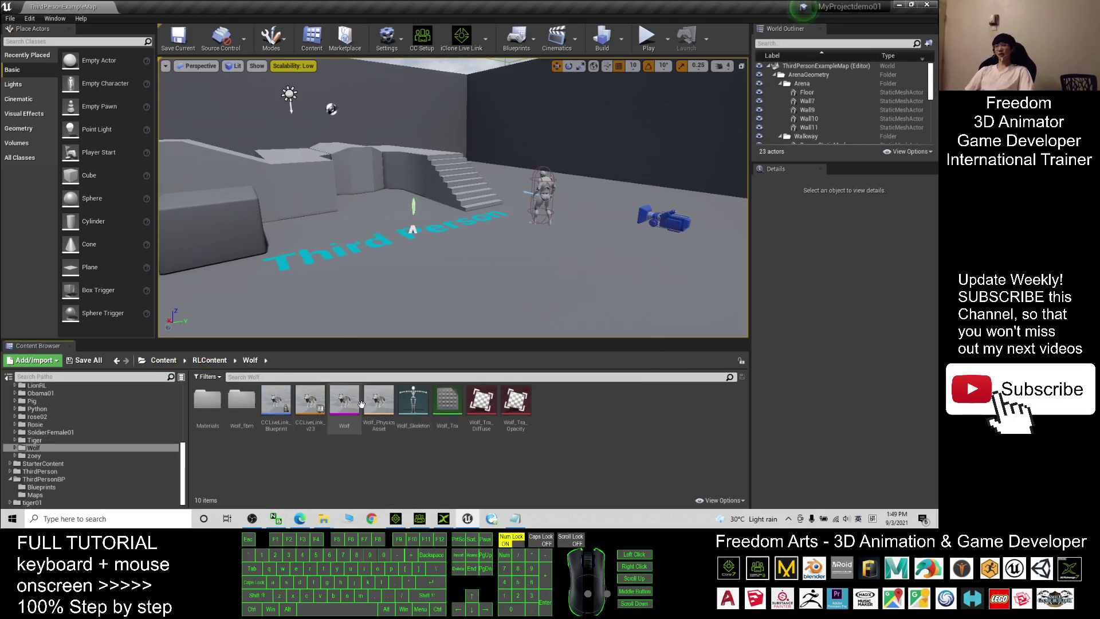
Select the wolf in iClone, open it in 3DXchange, and minimize iClone and Unreal
left_click(396, 519)
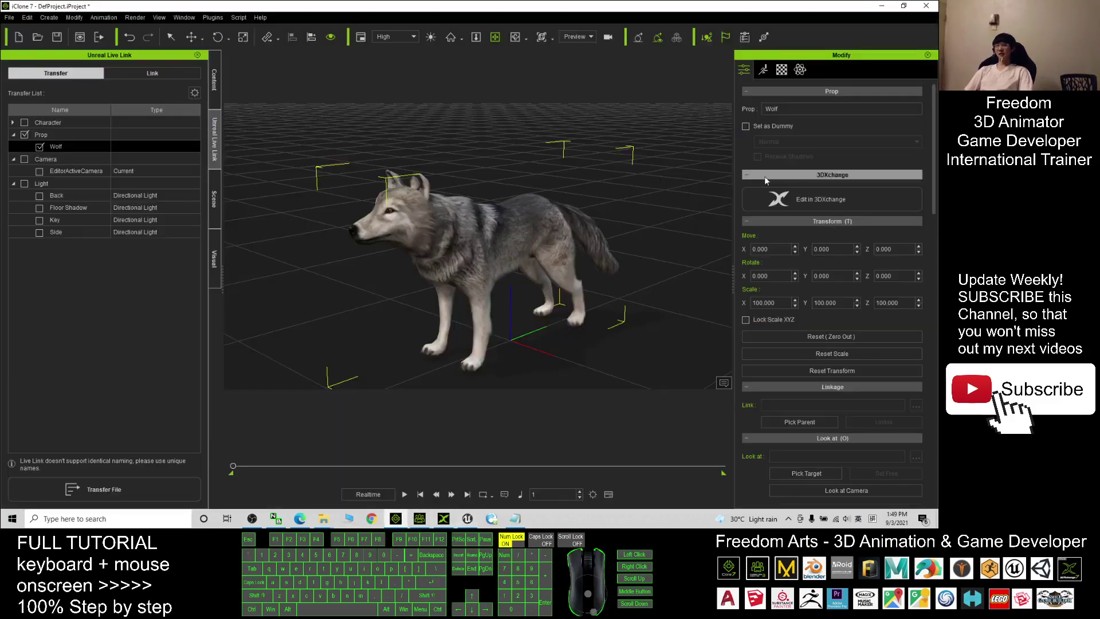
left_click(480, 234)
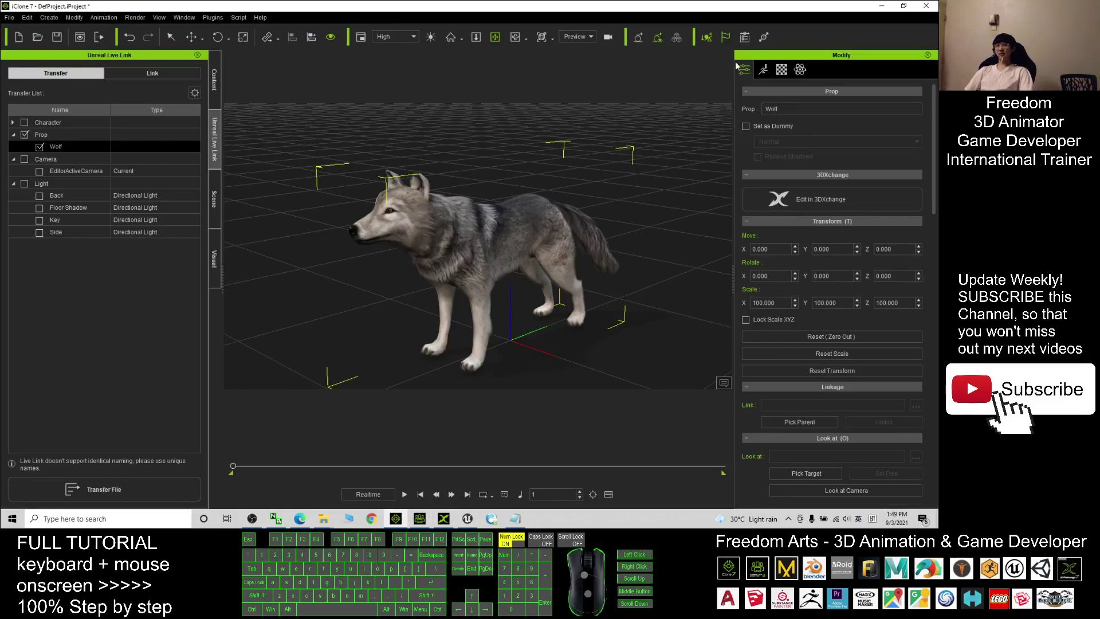
left_click(785, 203)
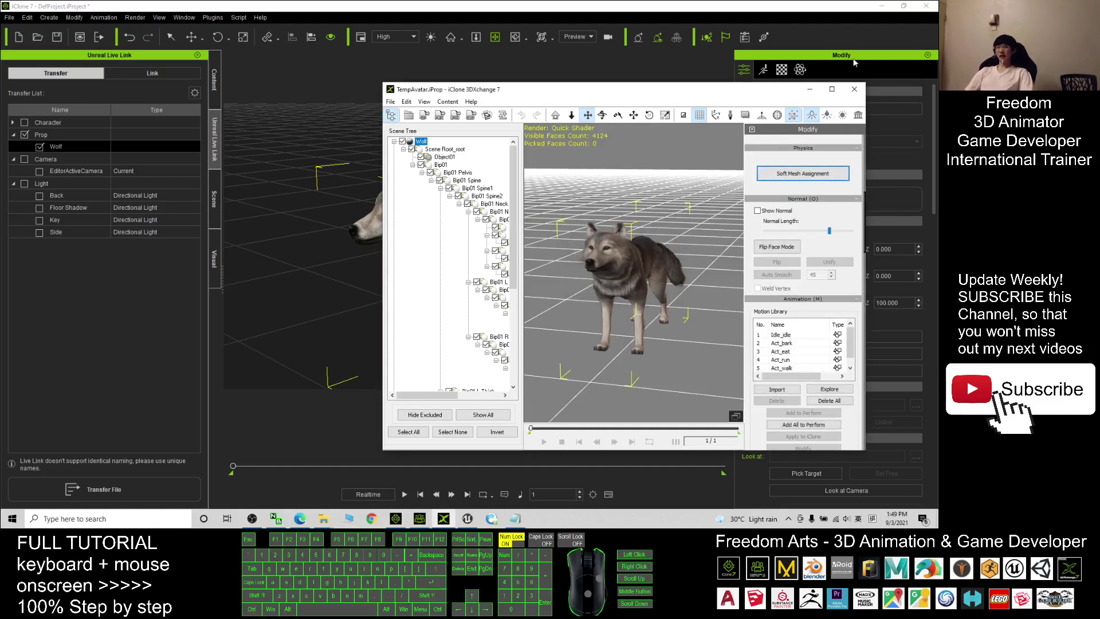
left_click(882, 8)
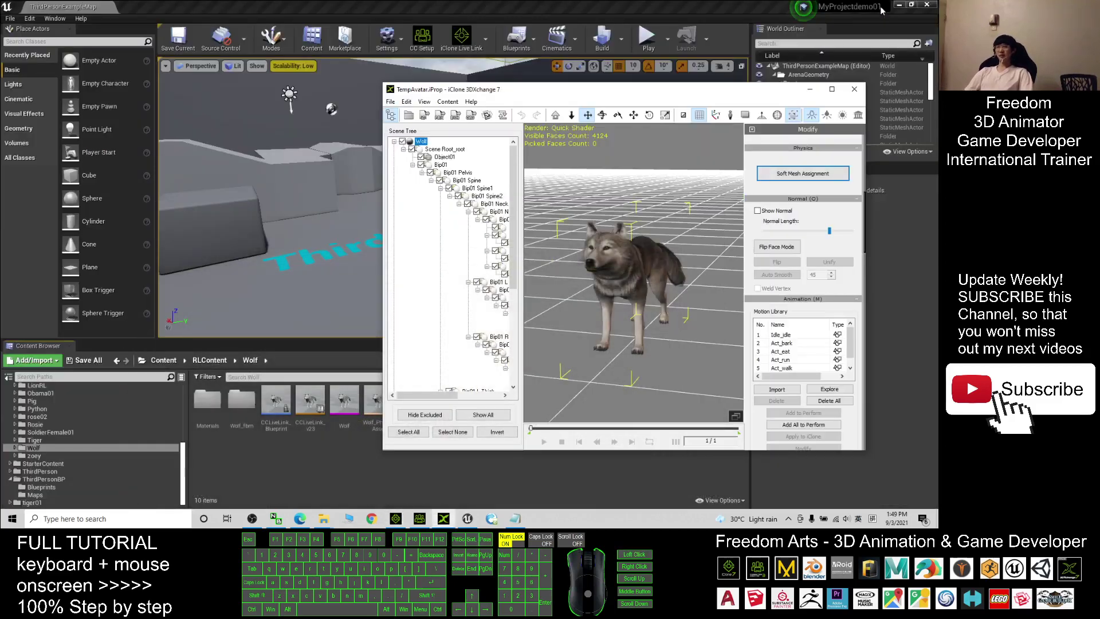
left_click(899, 6)
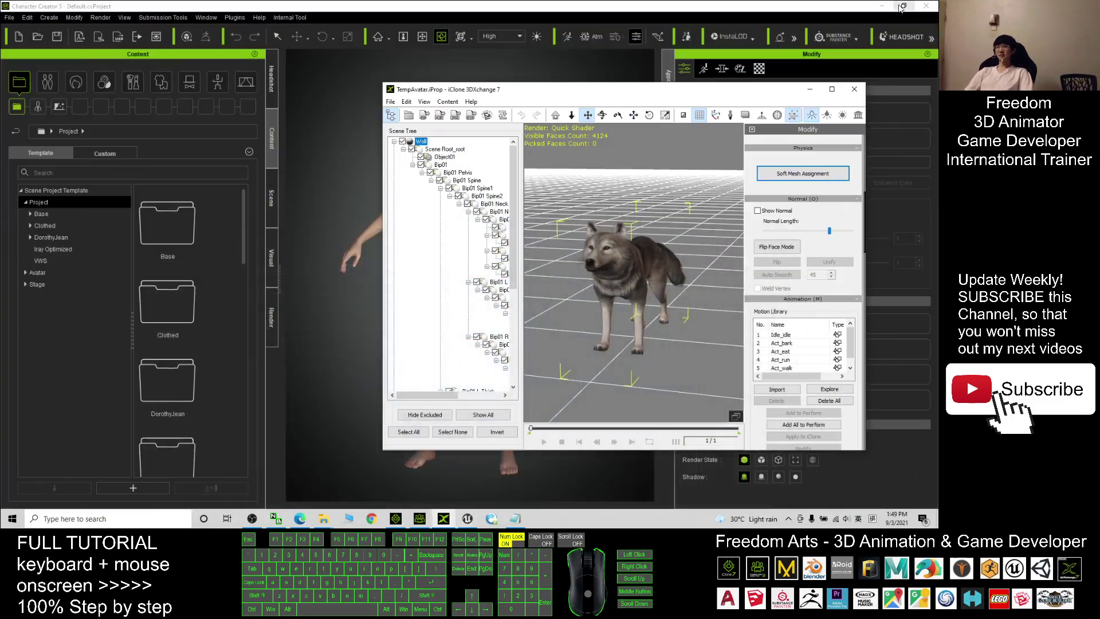
left_click(902, 6)
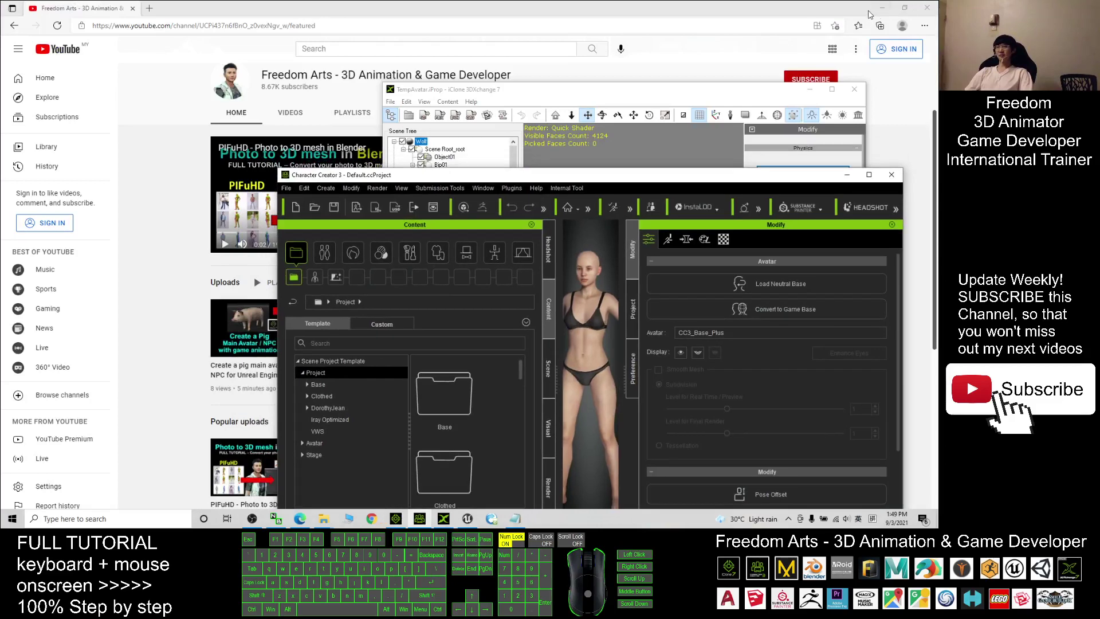
Clear the screen by closing the Videos and pig01 windows and minimizing the browser and Character Creator
left_click(882, 8)
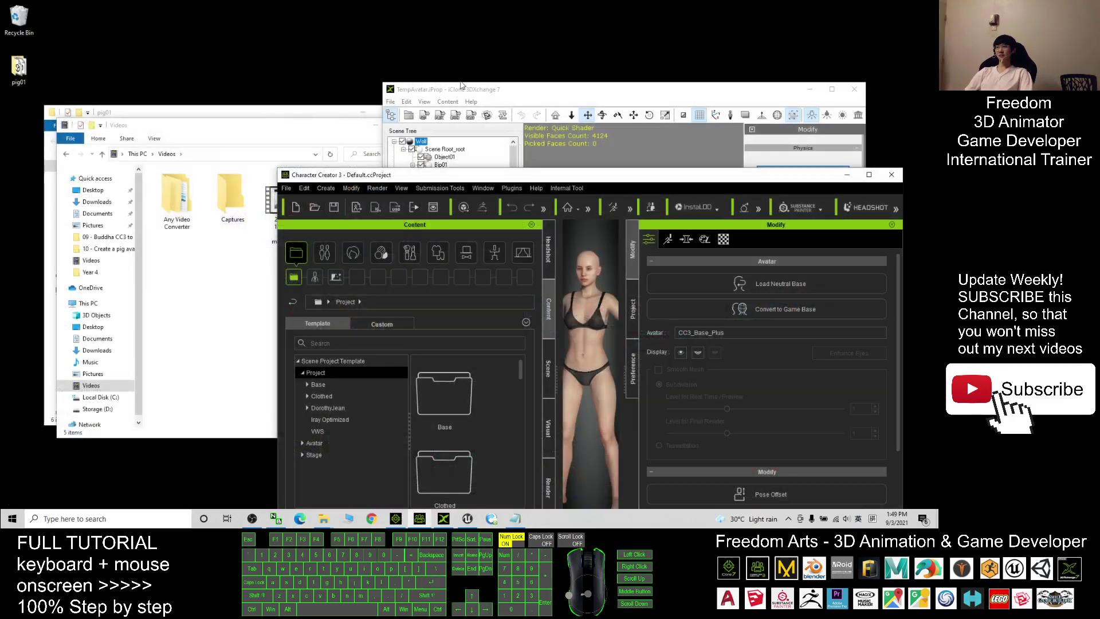
left_click(287, 126)
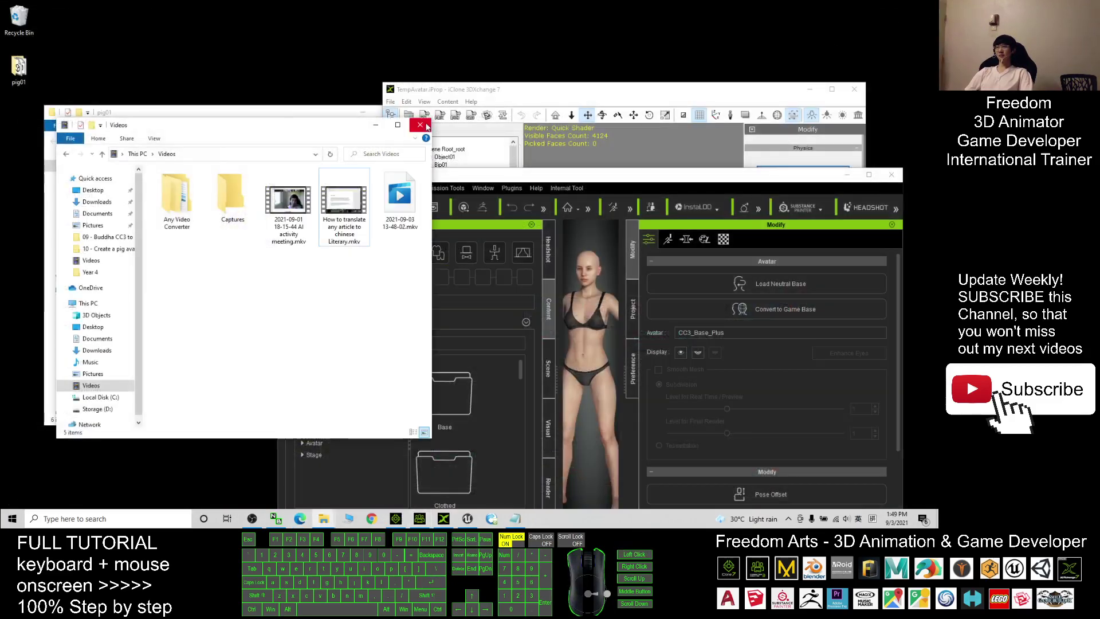
left_click(427, 125)
left_click(338, 116)
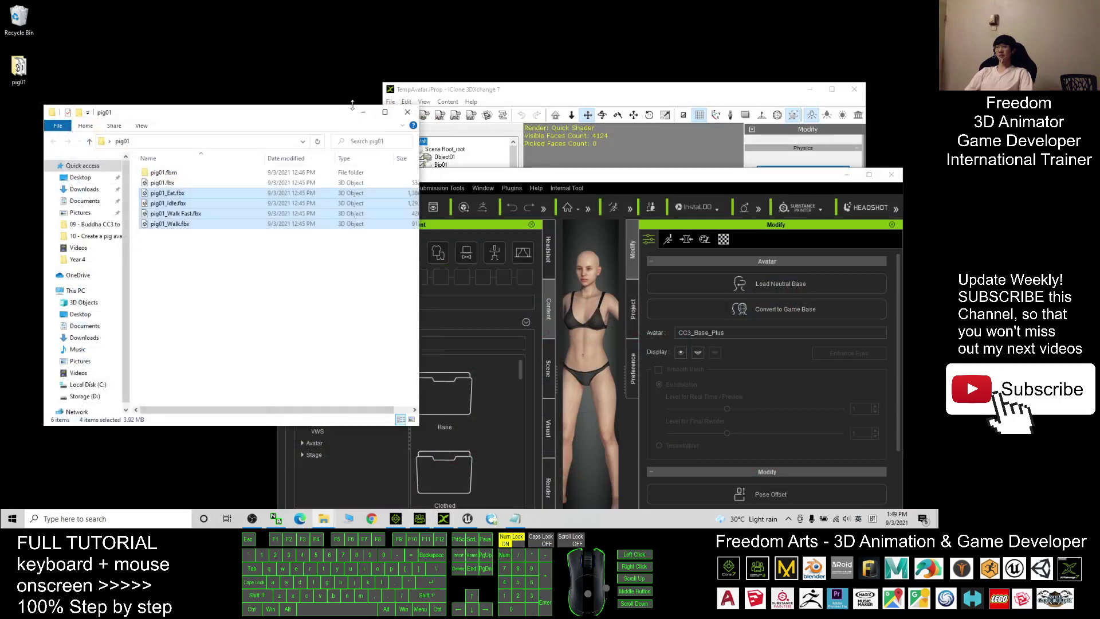
left_click(413, 113)
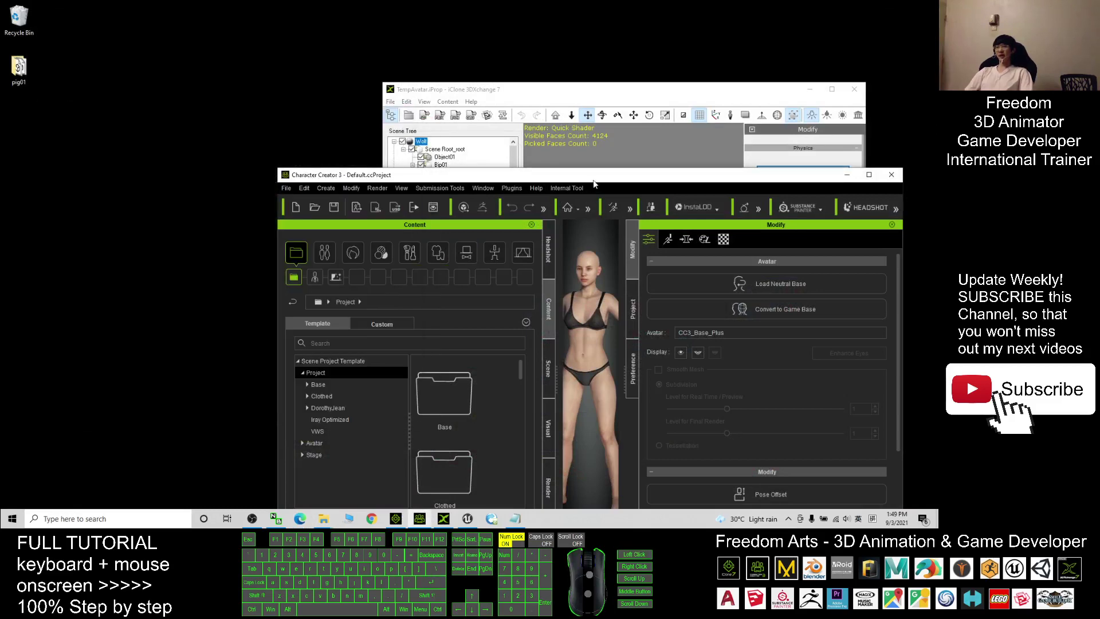
left_click(847, 174)
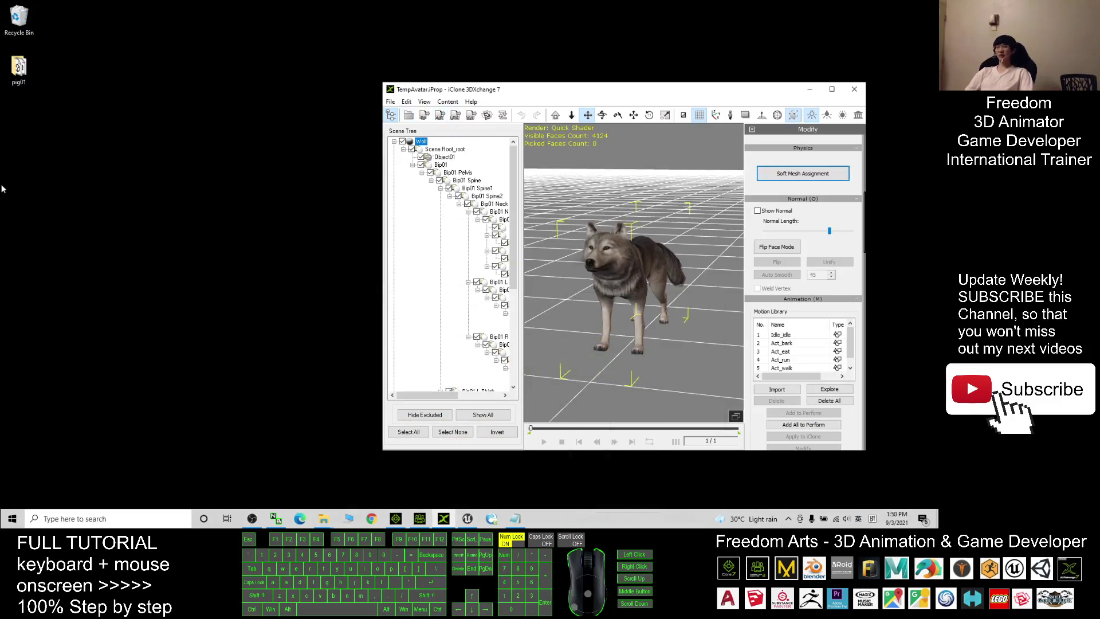
Create a desktop folder named wolf01, open it, and place it beside 3DXchange
right_click(31, 184)
mouse_move(91, 288)
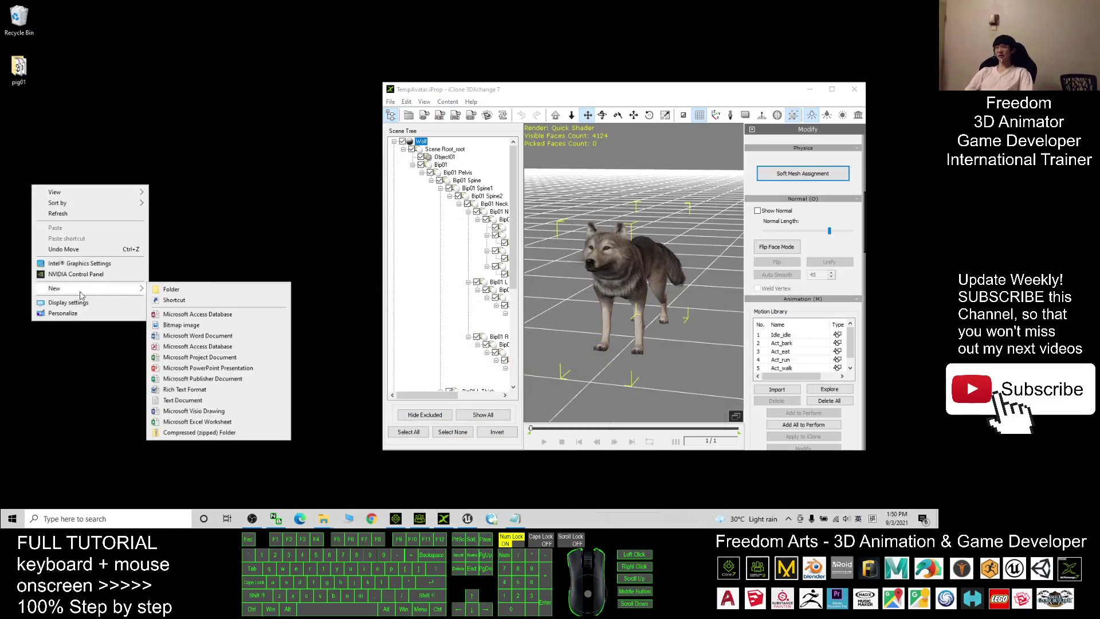
left_click(179, 288)
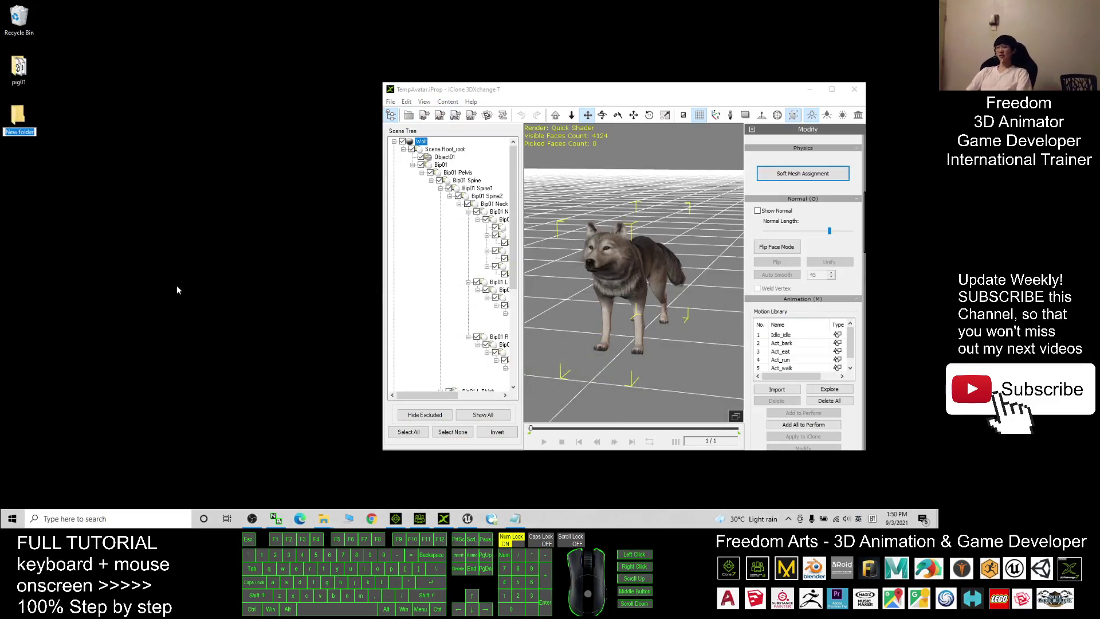
type("wolf01")
key("Return")
double_click(18, 118)
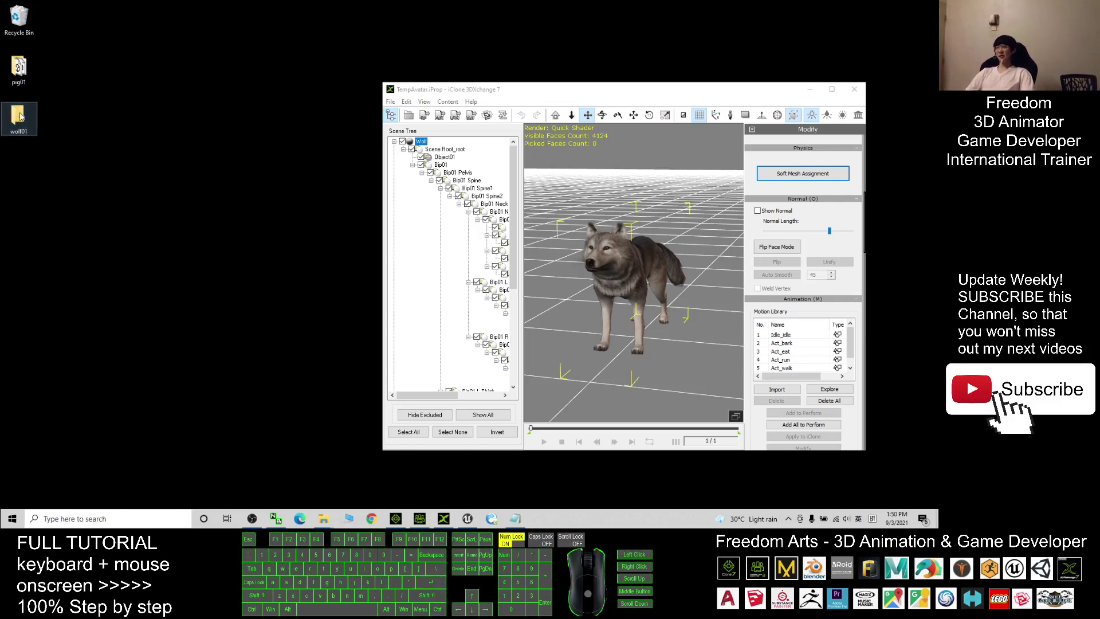
left_click_drag(458, 89, 494, 88)
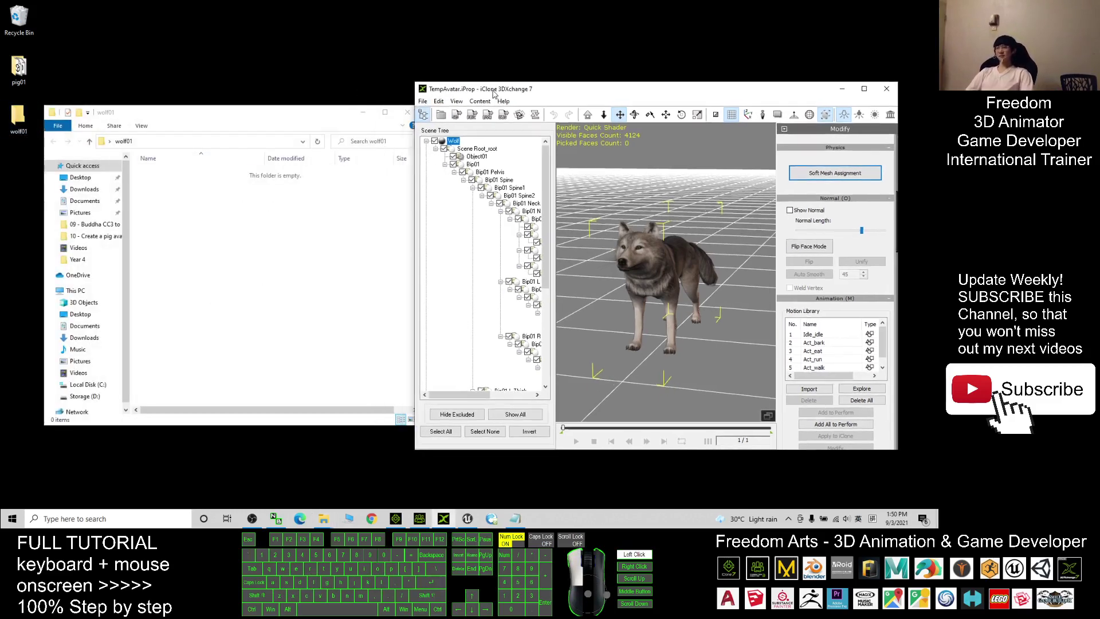
Set up an FBX export with the GameEngine_Unreal preset, file name wolf01, and animation excluded
left_click(475, 116)
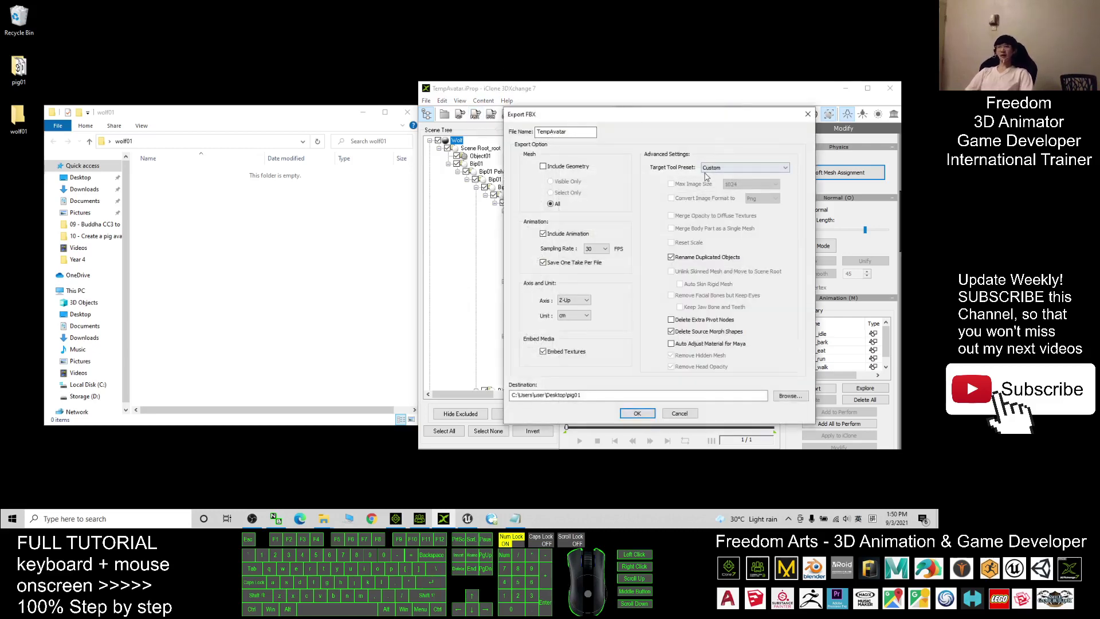
left_click(710, 168)
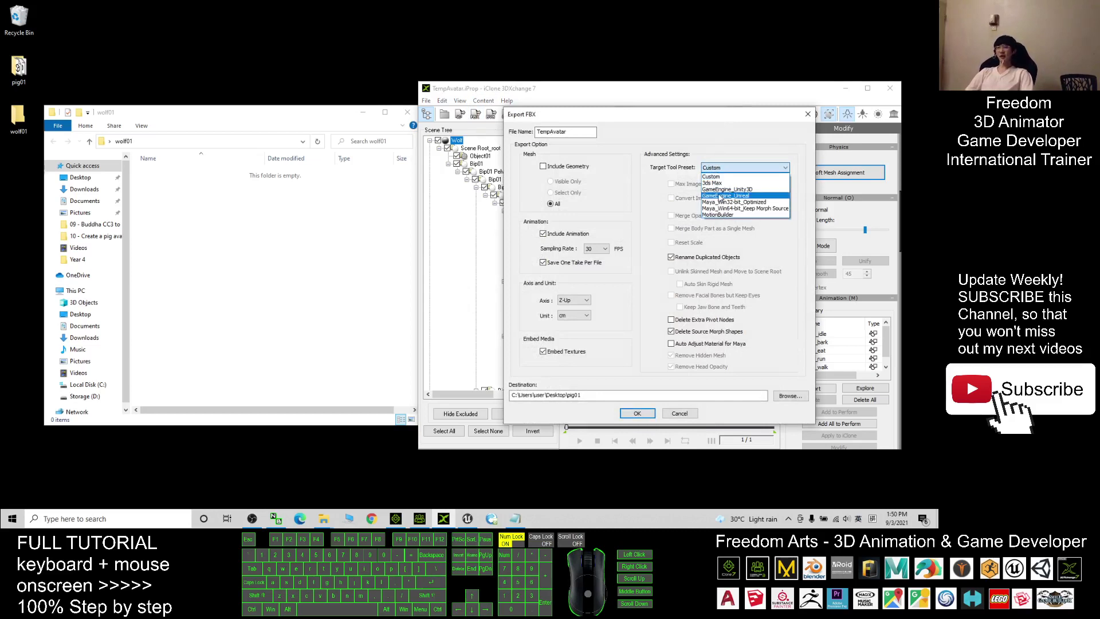
left_click(719, 196)
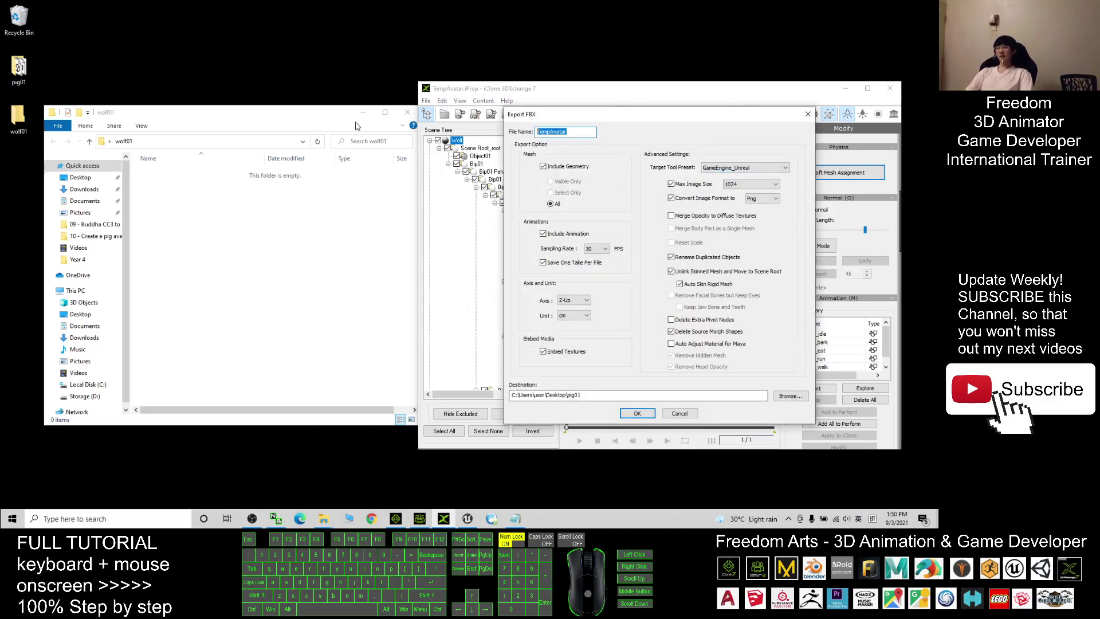
type("wolf01")
left_click(543, 234)
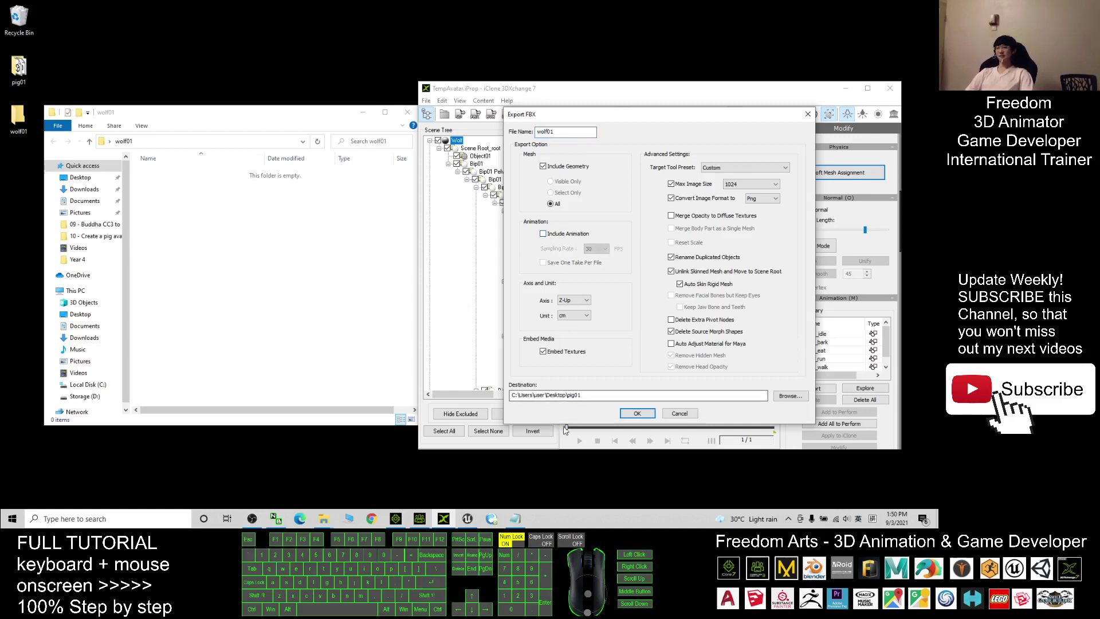
Set the destination to the desktop wolf01 folder path and export wolf01.fbx there
left_click(182, 142)
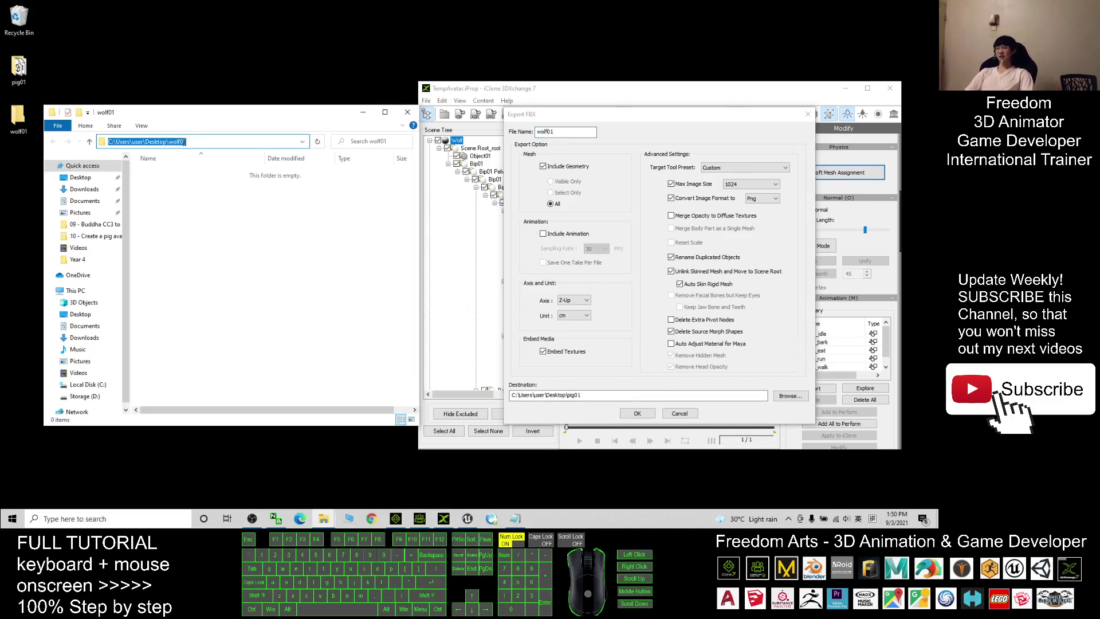
key("ctrl+c")
triple_click(590, 398)
key("ctrl+v")
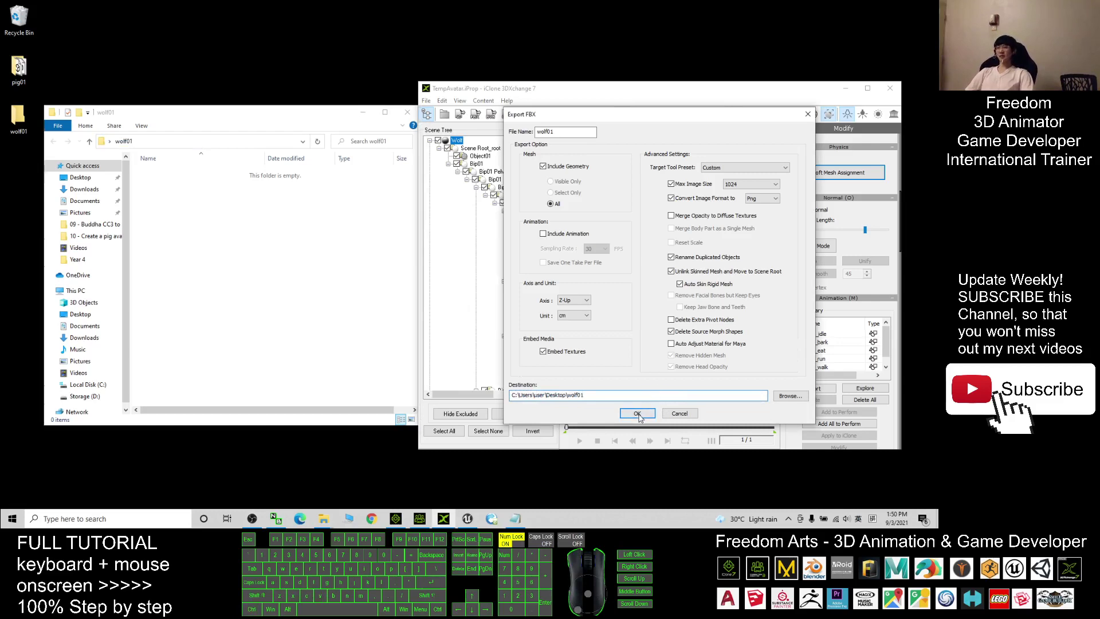
left_click(638, 413)
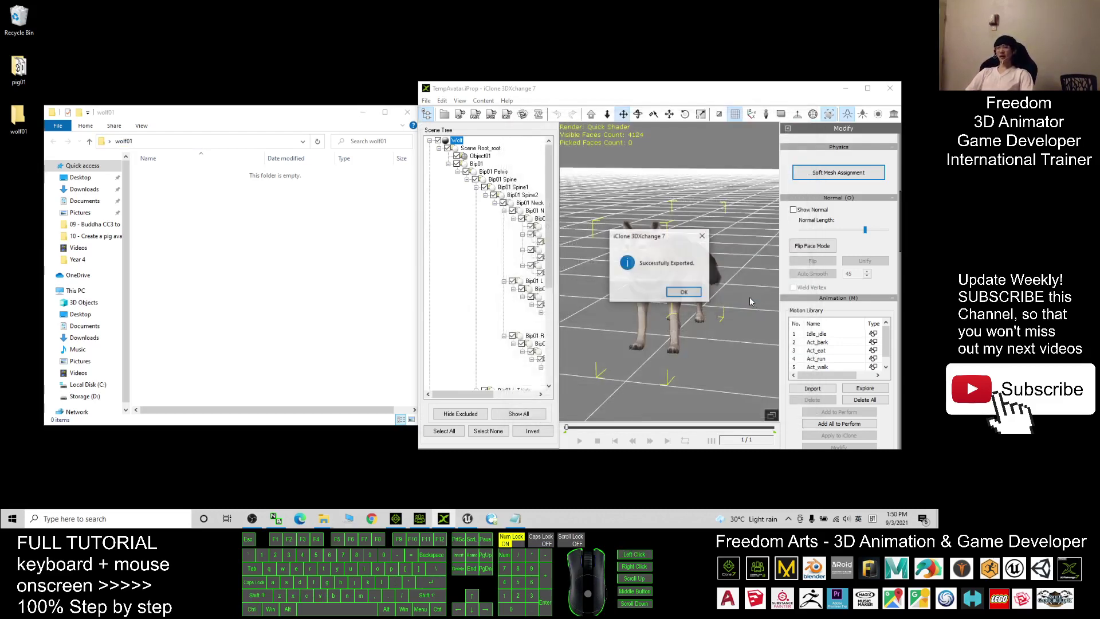
left_click(684, 292)
left_click(171, 176)
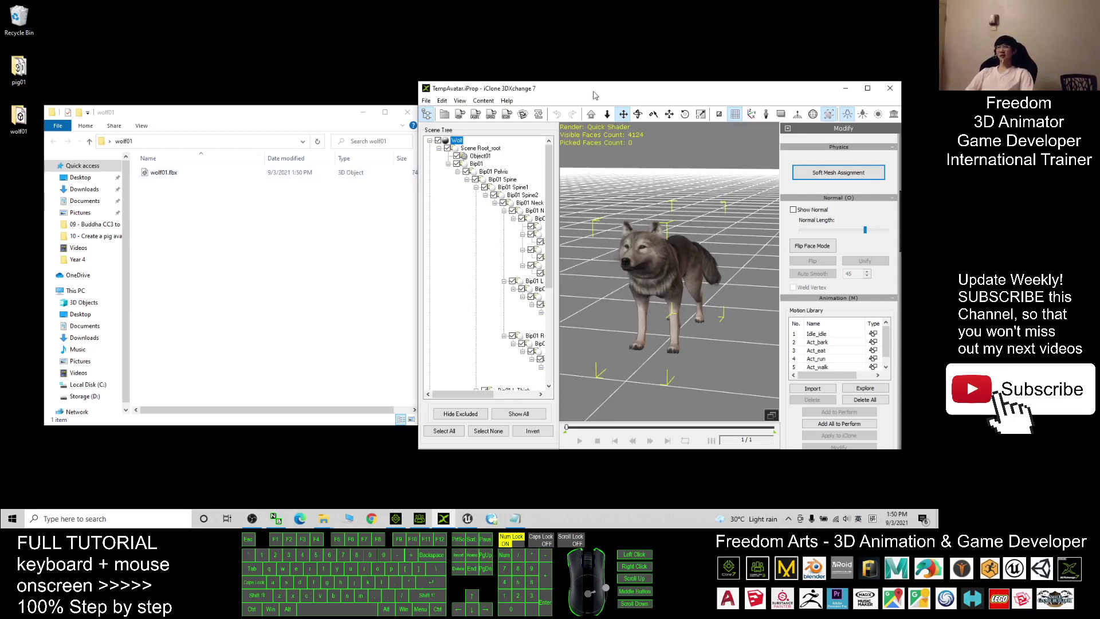
Export the wolf's animations only as wolf01 with the GameEngine_Unreal preset, geometry excluded
left_click(476, 114)
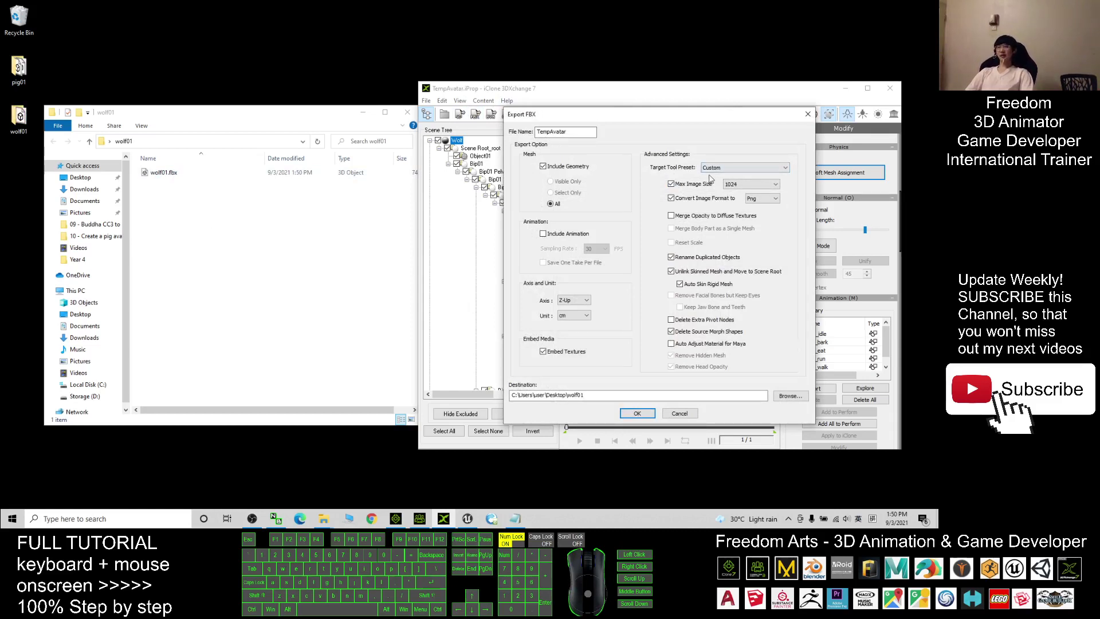
left_click(714, 168)
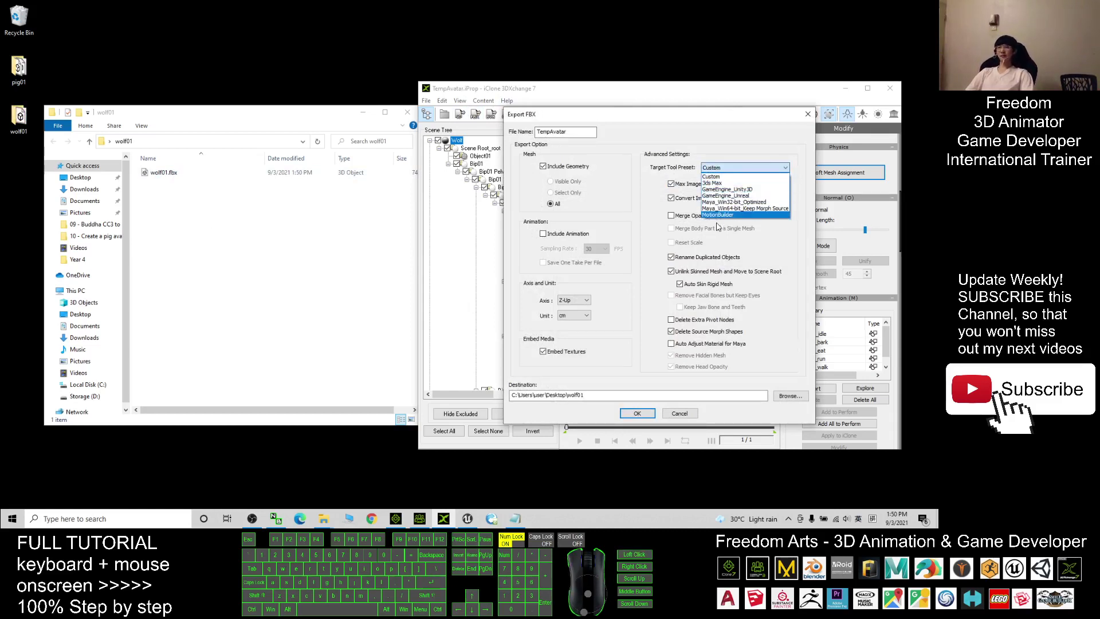
left_click(732, 197)
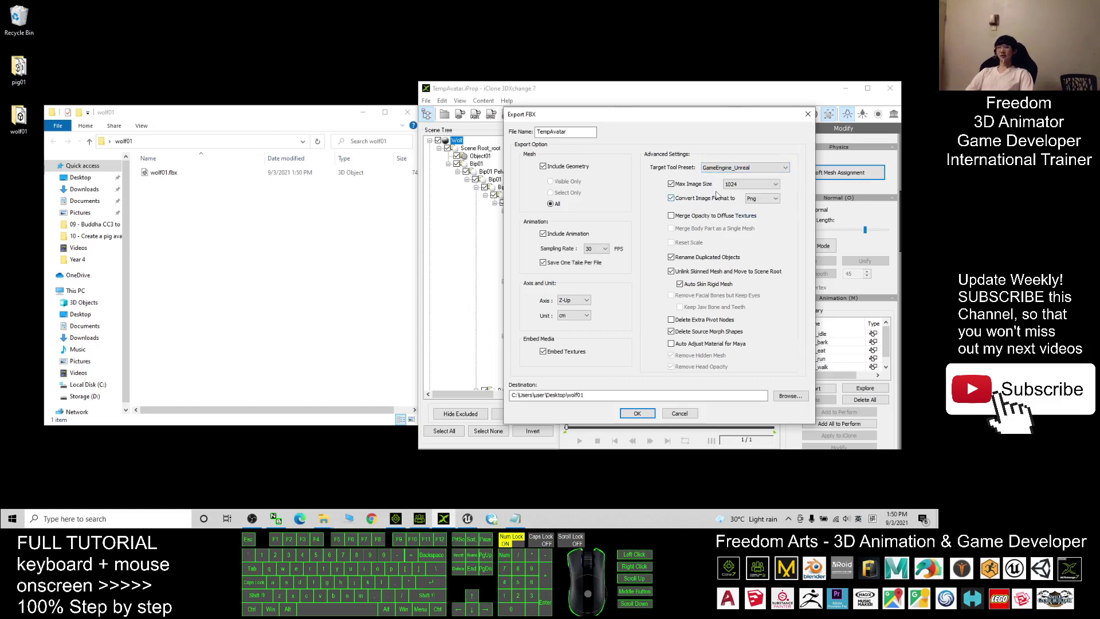
double_click(588, 137)
type("w")
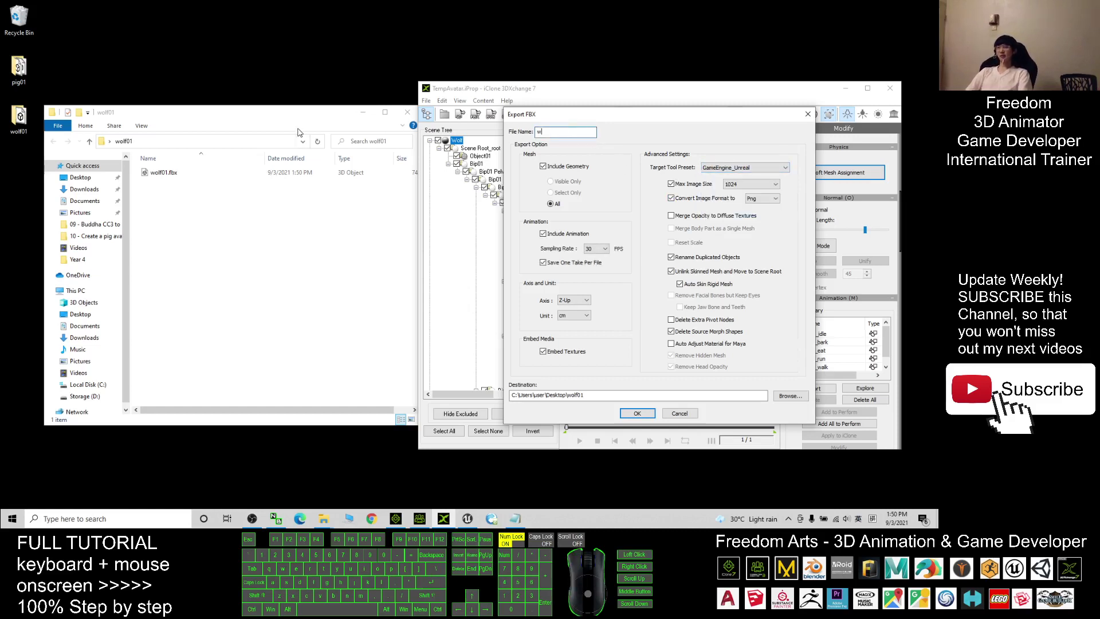
type("olf01")
left_click(549, 166)
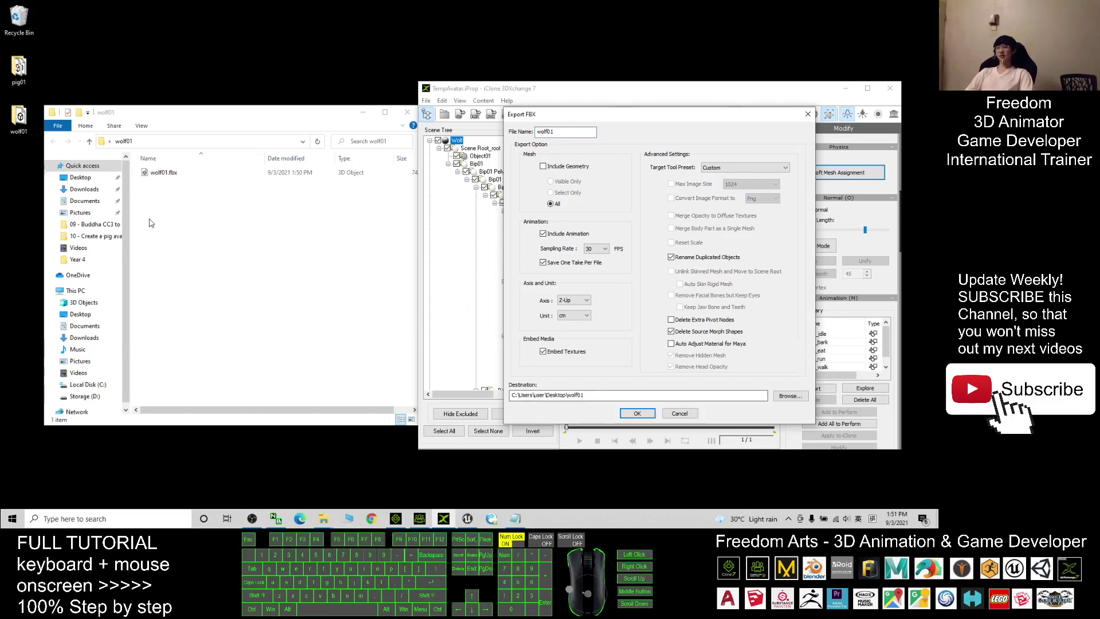
left_click(637, 413)
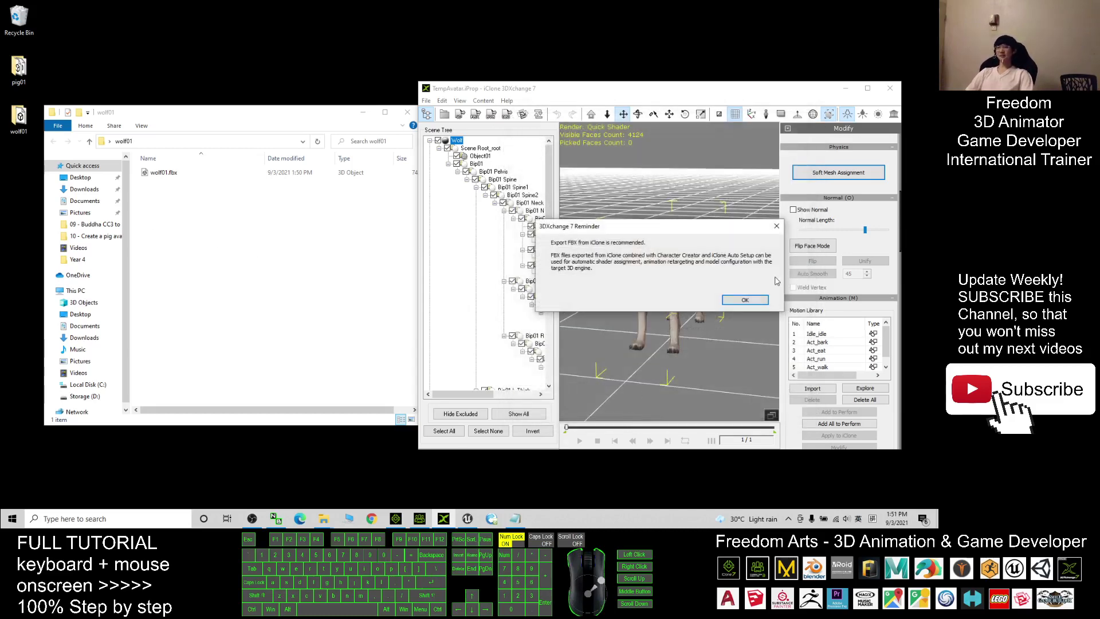
left_click(767, 299)
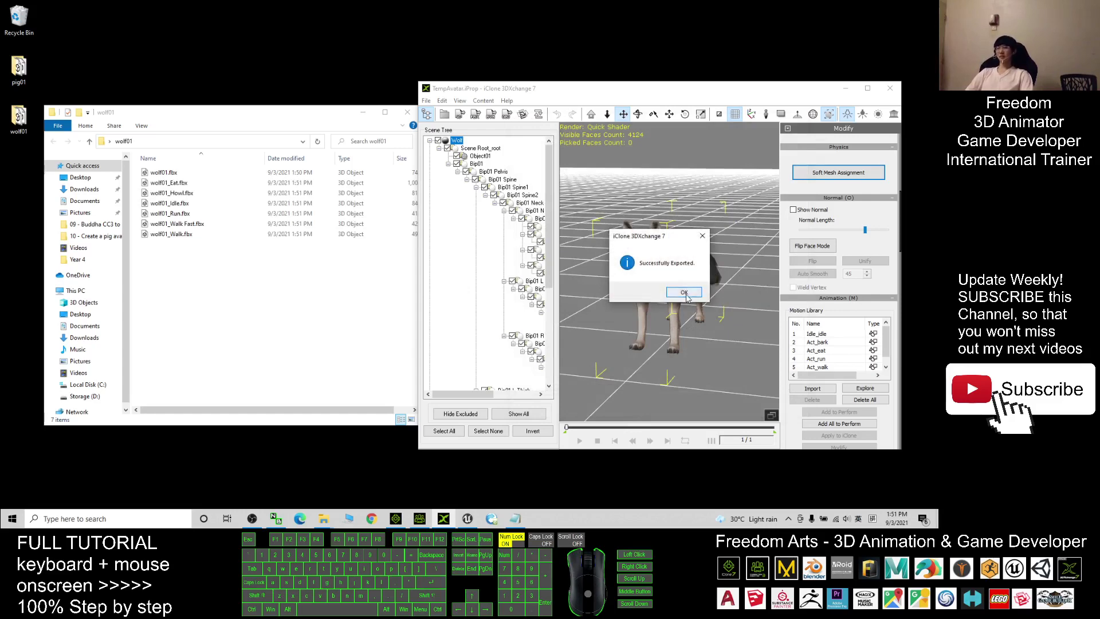
left_click(686, 292)
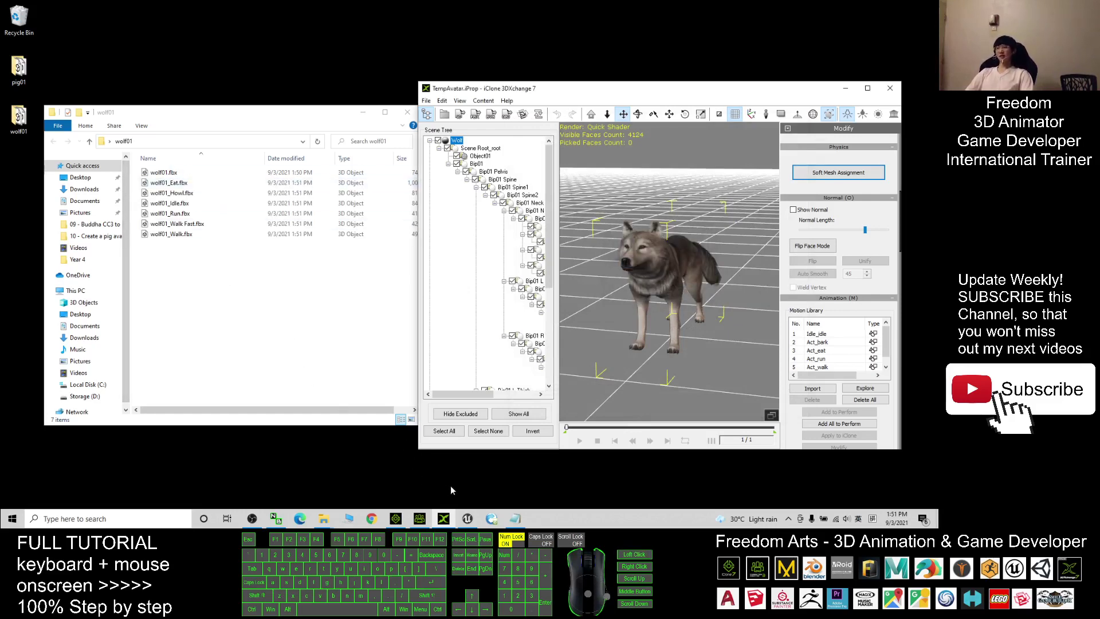
In Unreal, go to Content > Animals and add a new folder there
left_click(468, 519)
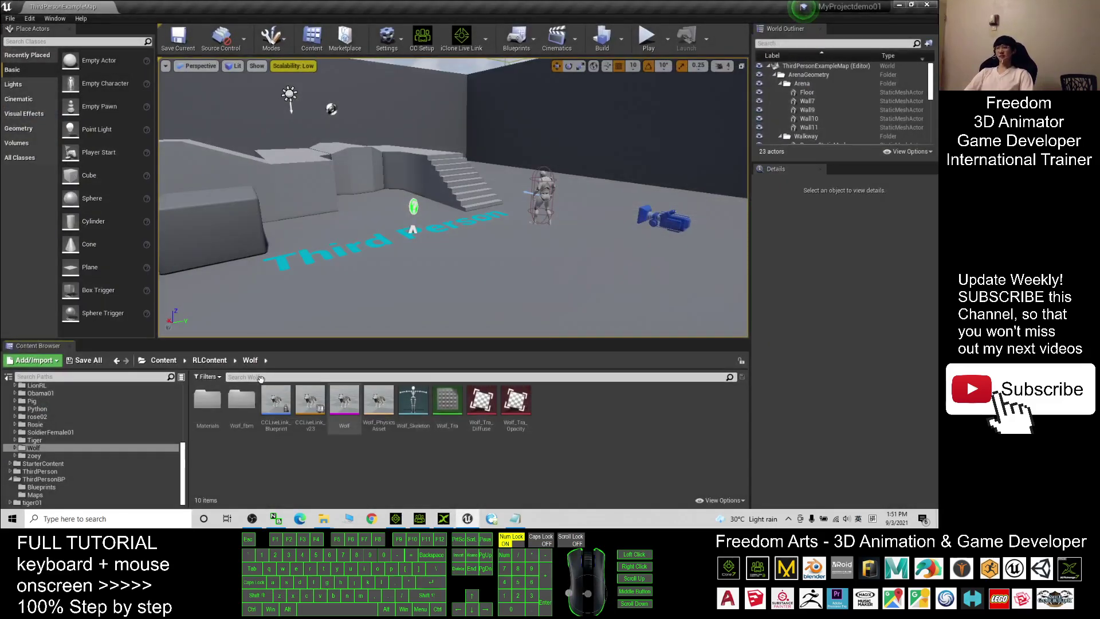
left_click(164, 360)
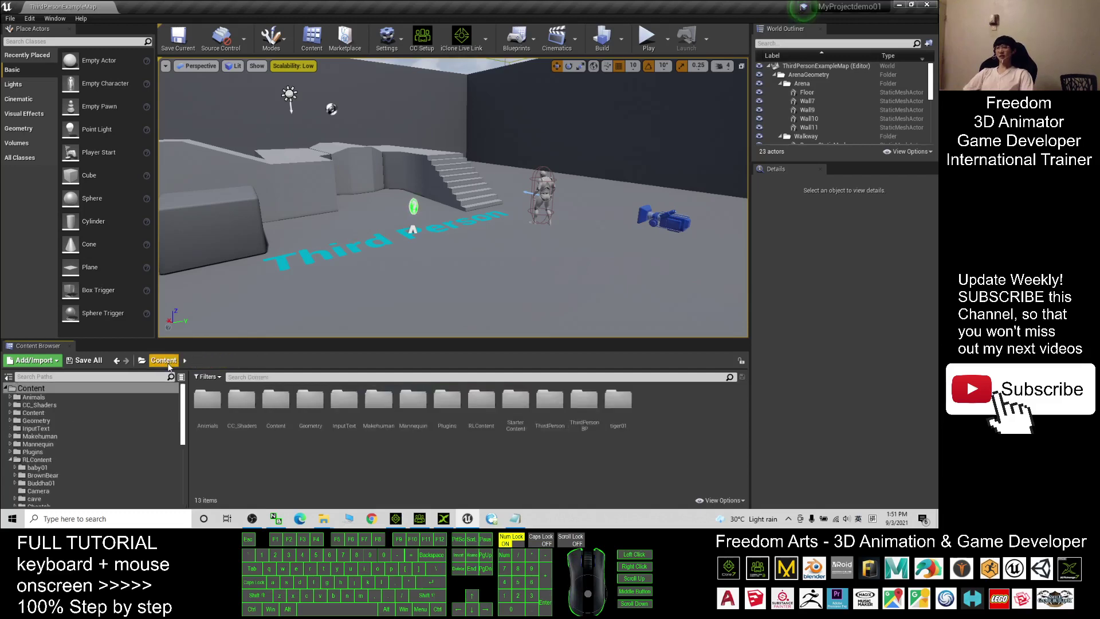
double_click(208, 406)
right_click(521, 446)
mouse_move(528, 442)
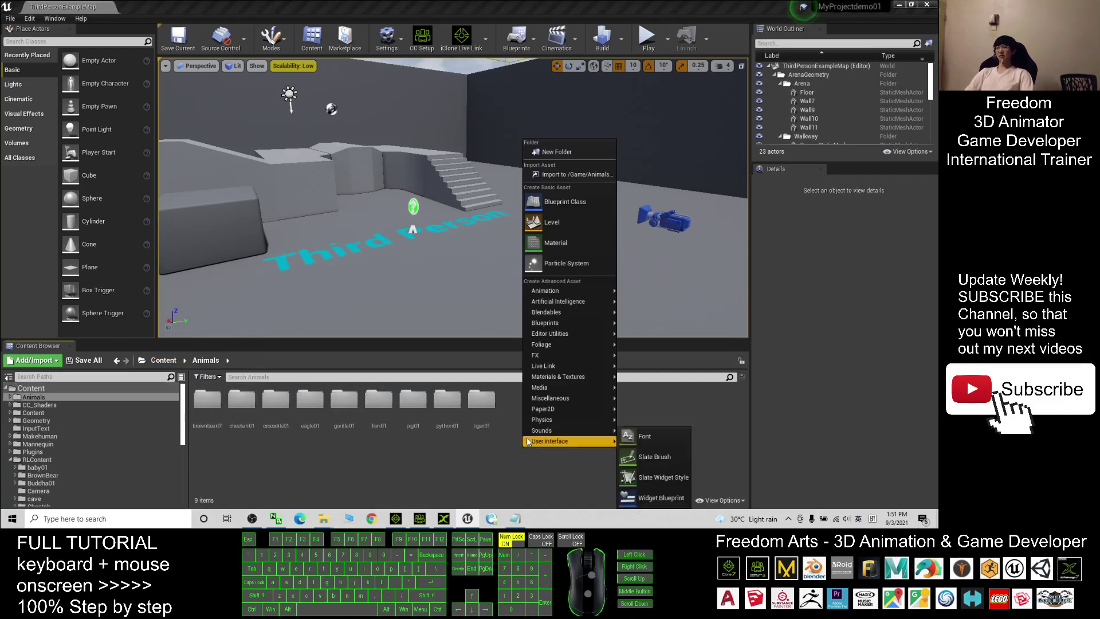
left_click(567, 152)
Name the new folder wolf01, fixing the keyboard-layout typos, and open it
type("wofl")
key("alt+shift")
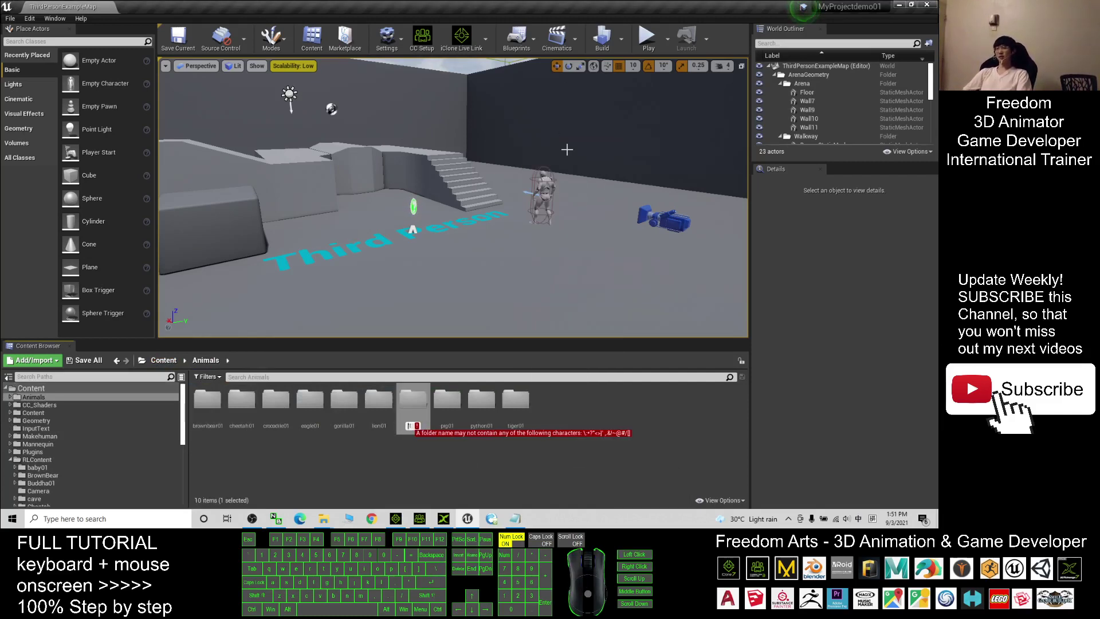
key("Delete")
type("e'")
key("alt+shift")
type("q")
key("BackSpace")
key("BackSpace")
key("BackSpace")
key("alt+shift")
type("wolf1")
key("BackSpace")
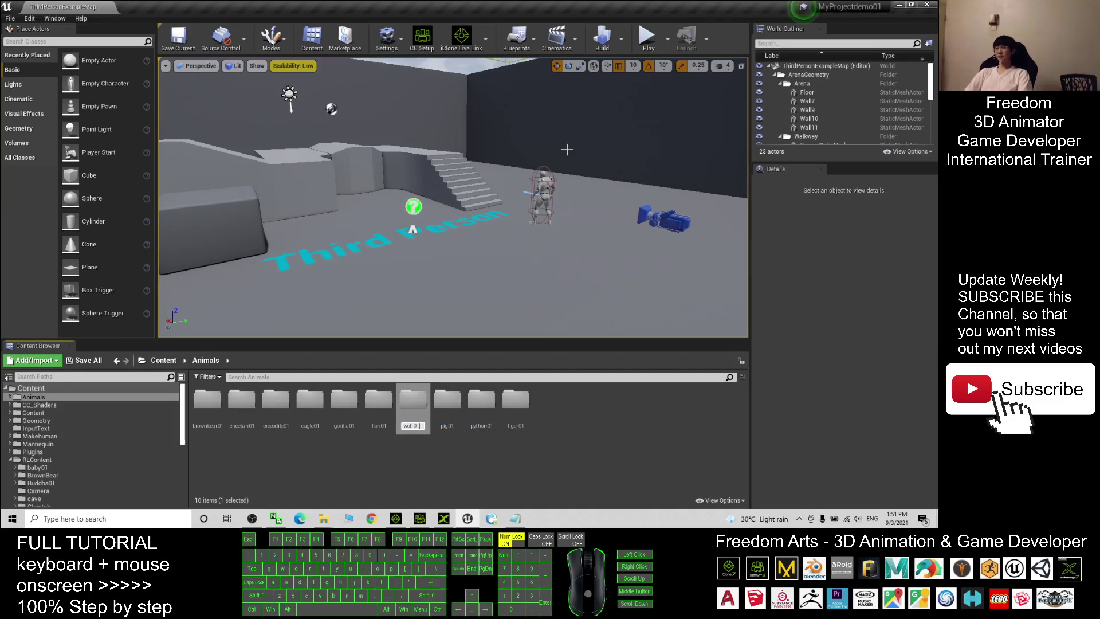
key("Return")
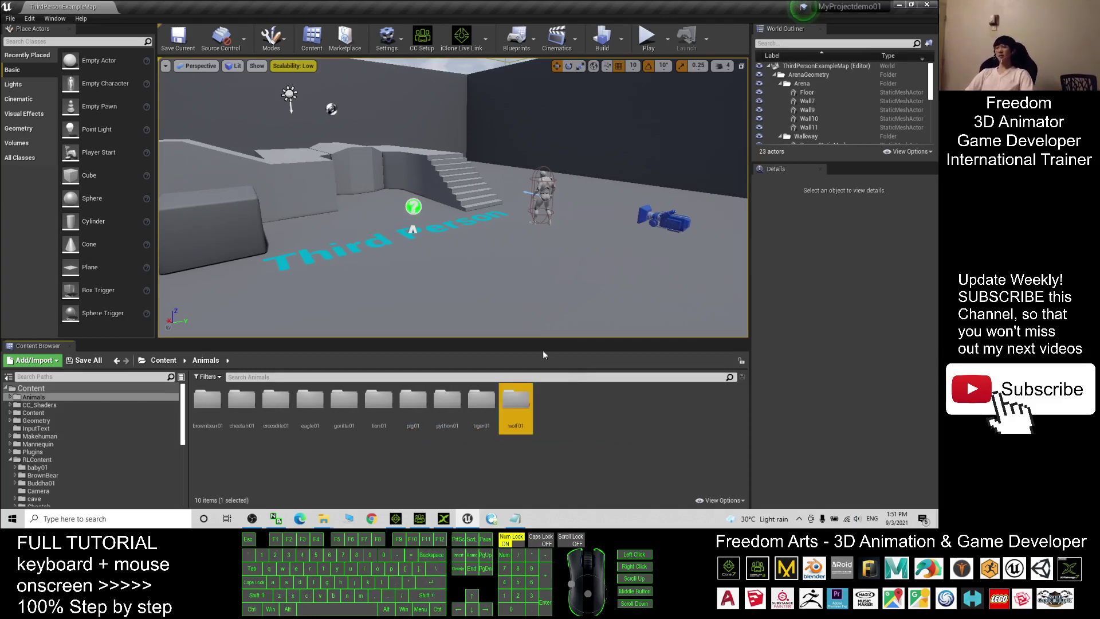
double_click(507, 400)
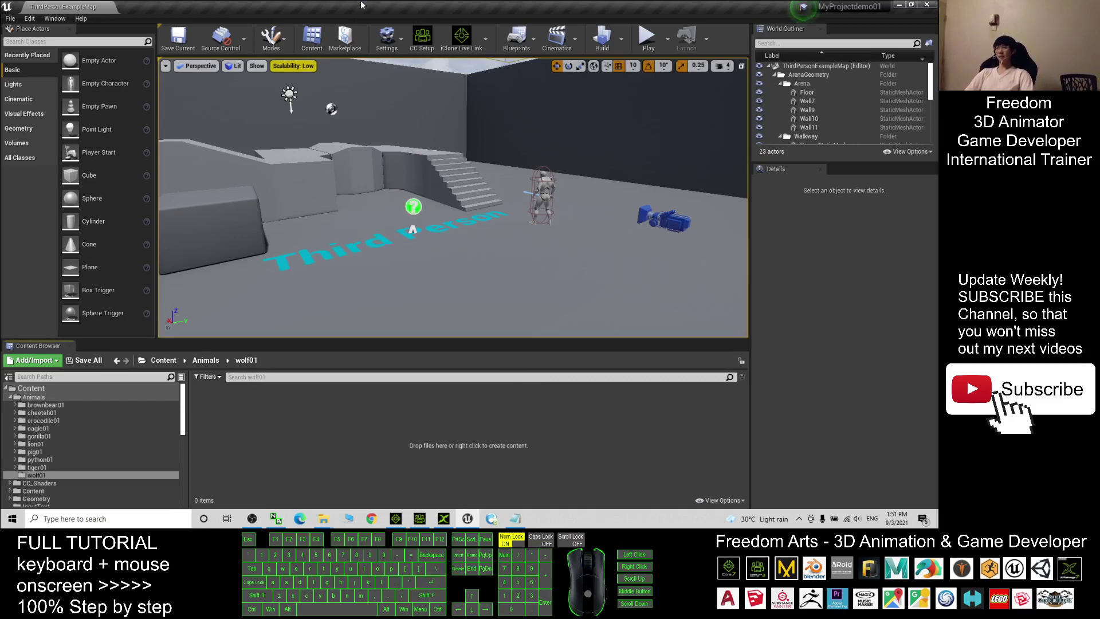
Drag wolf01.fbx from Explorer into the wolf01 content folder, Import All, and close the Message Log
left_click_drag(360, 5, 583, 56)
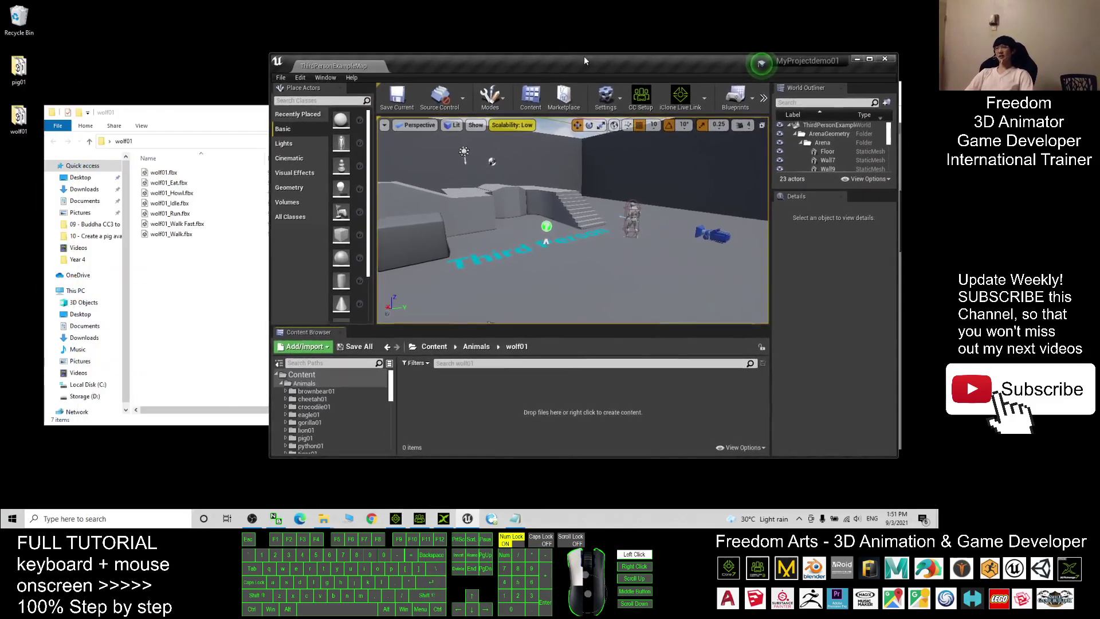
left_click(167, 174)
left_click_drag(163, 175, 477, 445)
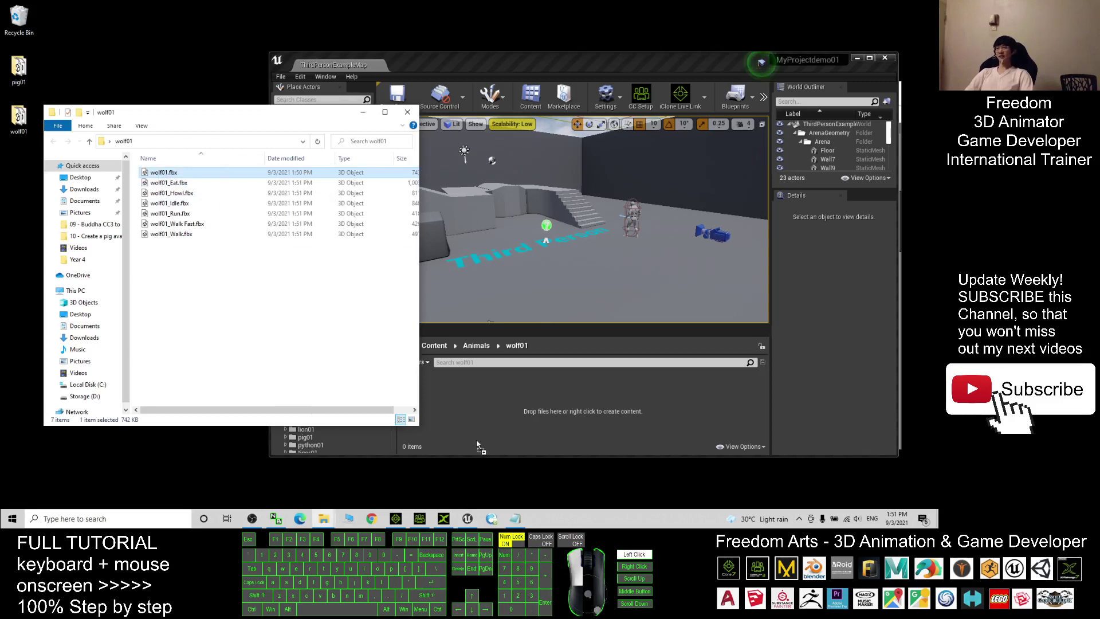
left_click_drag(471, 396, 470, 379)
left_click(476, 81)
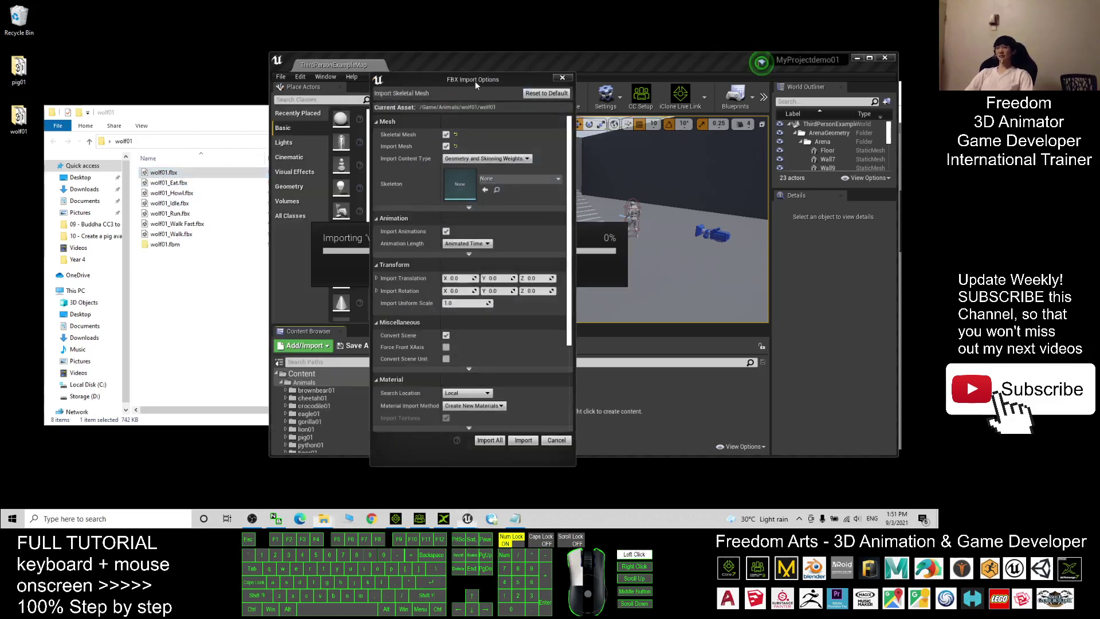
left_click(490, 440)
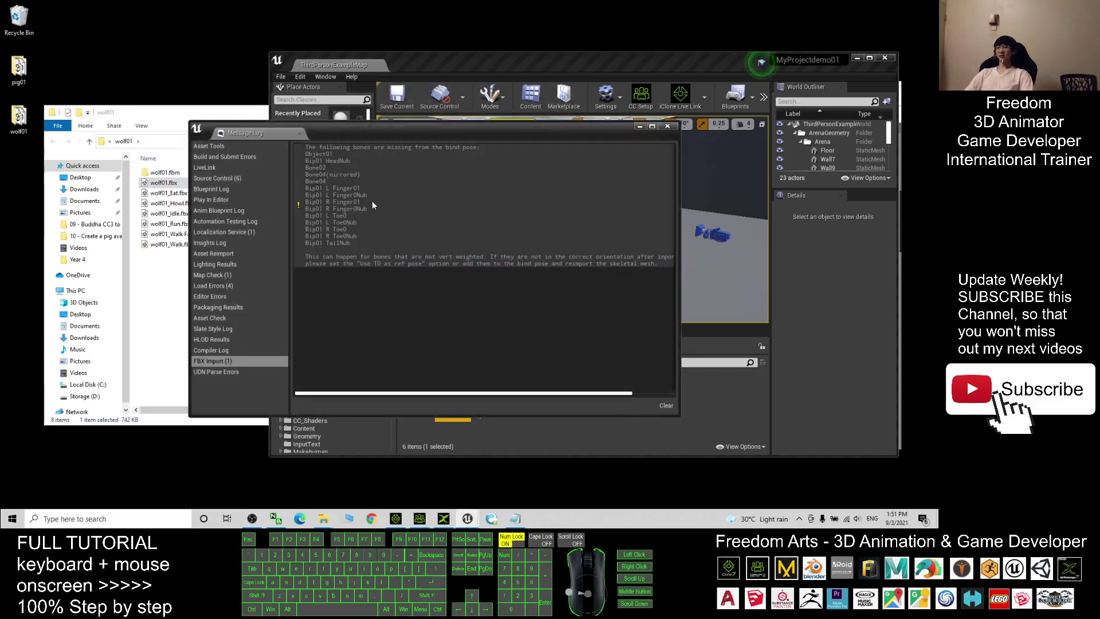
left_click(667, 126)
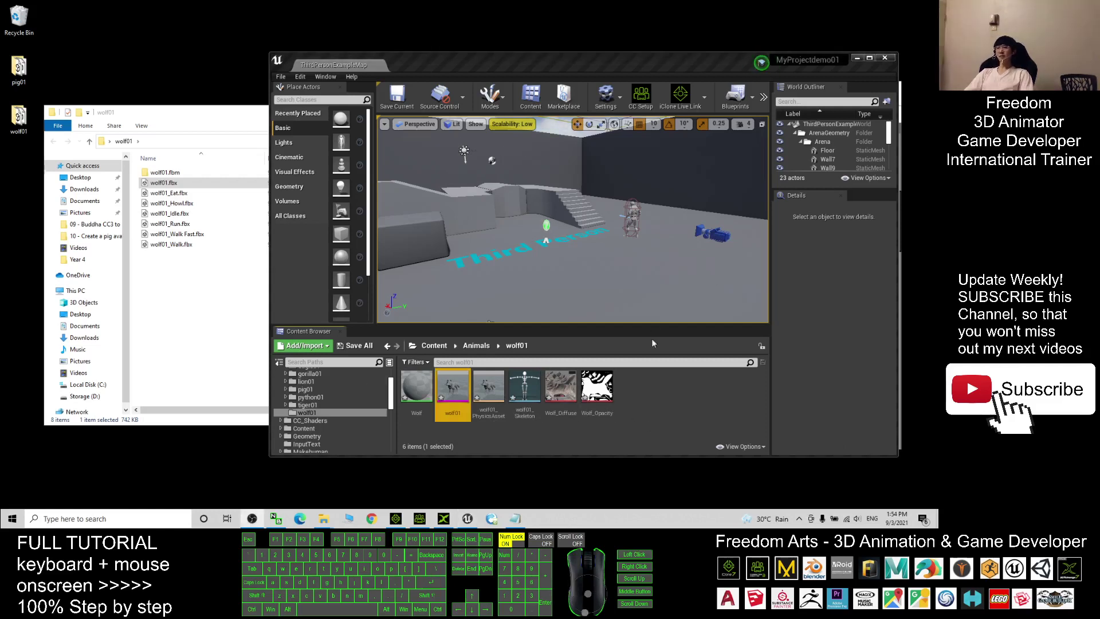
mouse_move(553, 398)
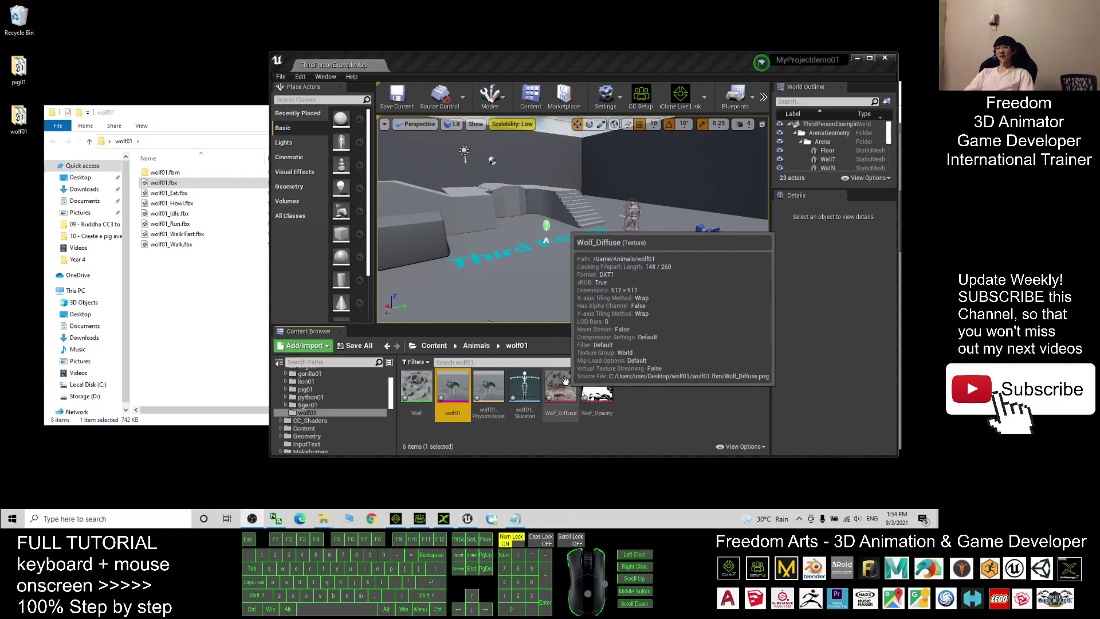
Set the wolf01 mesh's Element 0 material to Wolf_Tra_Inst and close the mesh editor
double_click(454, 390)
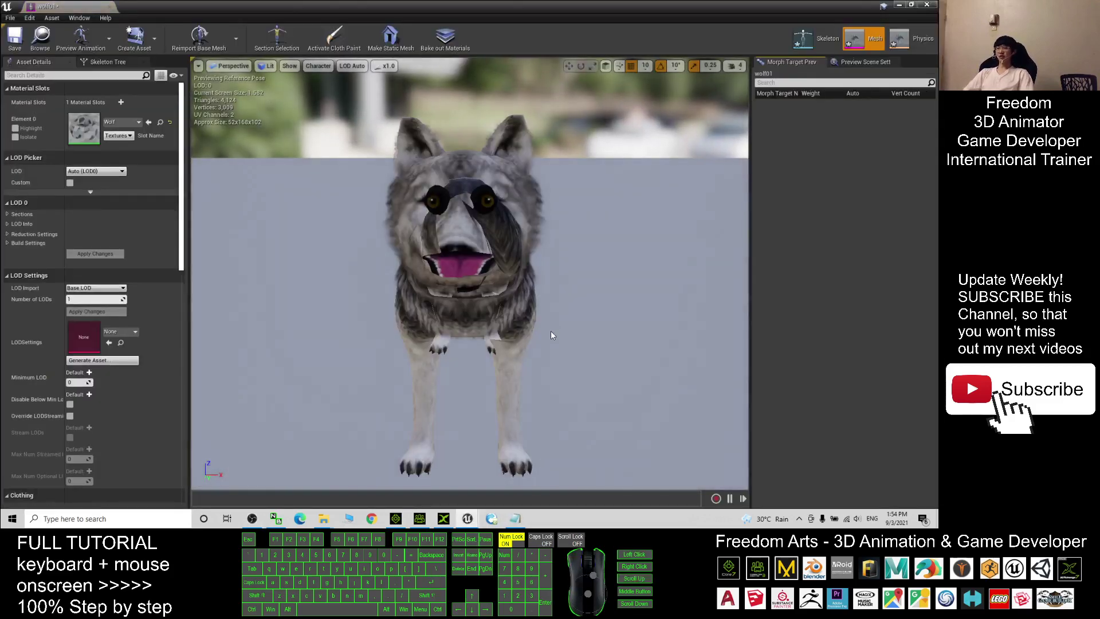
left_click_drag(552, 317, 593, 301, "alt")
scroll(593, 300, "up", 3)
left_click_drag(480, 245, 573, 250, "alt")
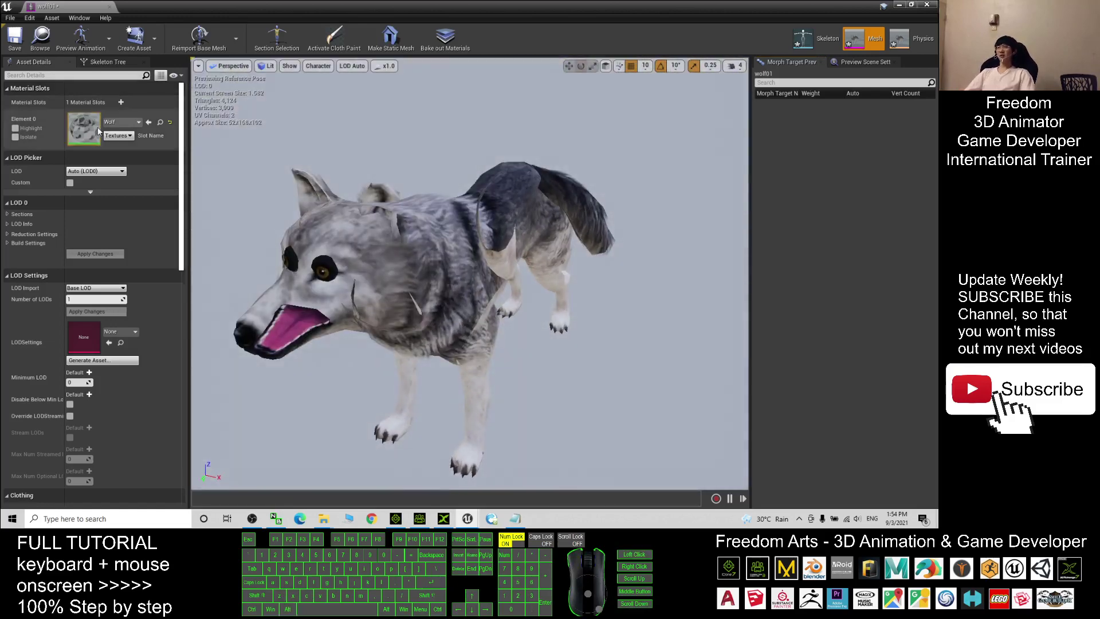
left_click(138, 122)
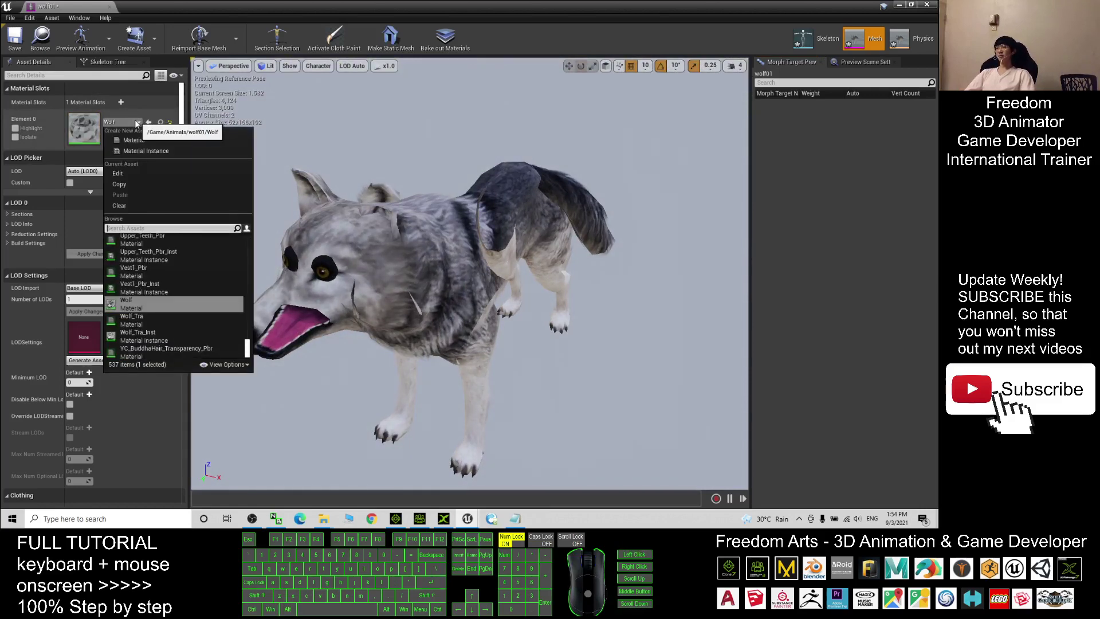
left_click(143, 336)
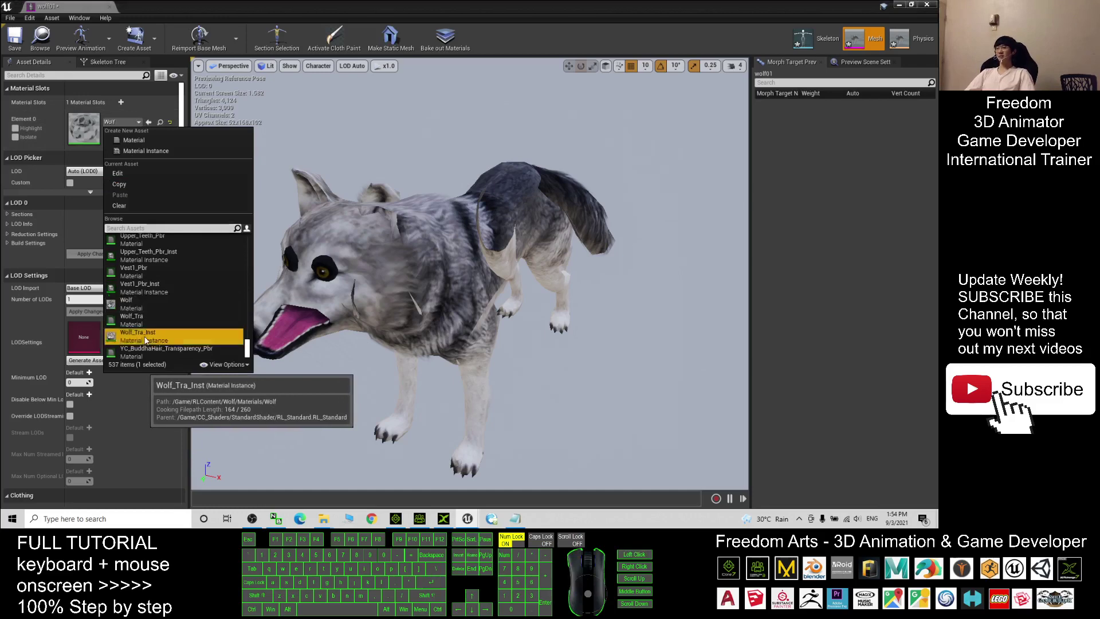
left_click_drag(401, 287, 456, 273, "alt")
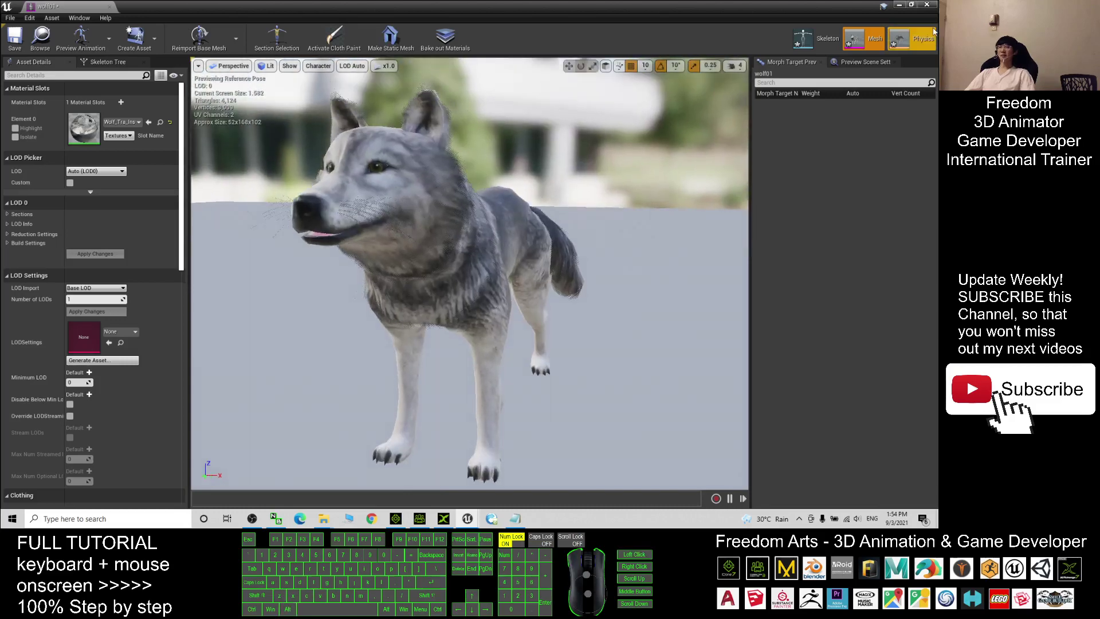
left_click(927, 5)
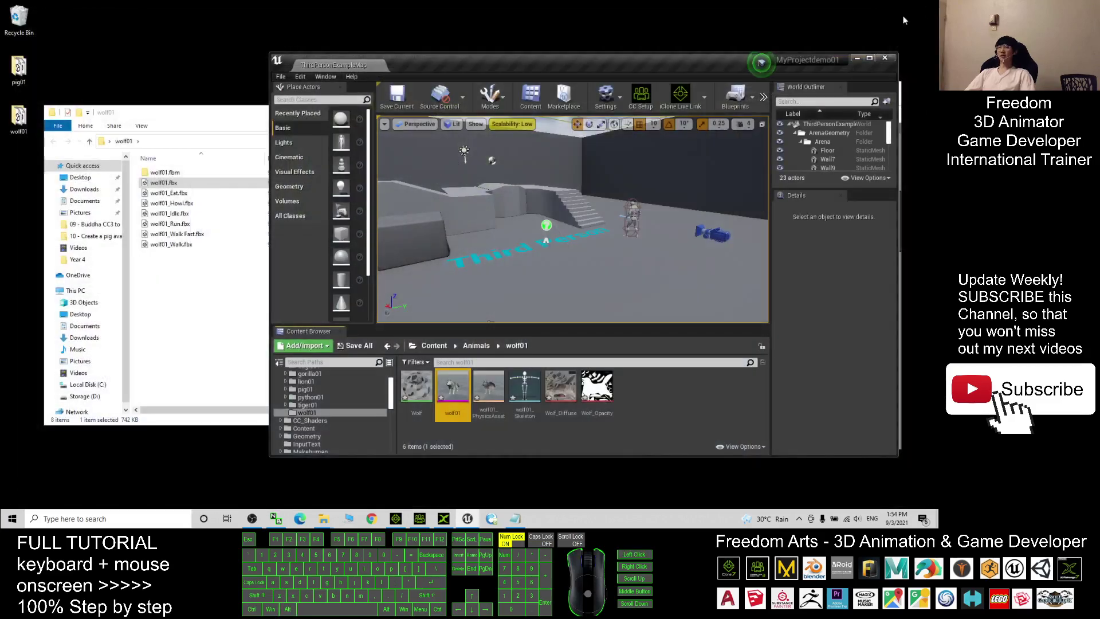
Create a new folder named 'animation' inside wolf01 and open it
right_click(628, 409)
mouse_move(631, 408)
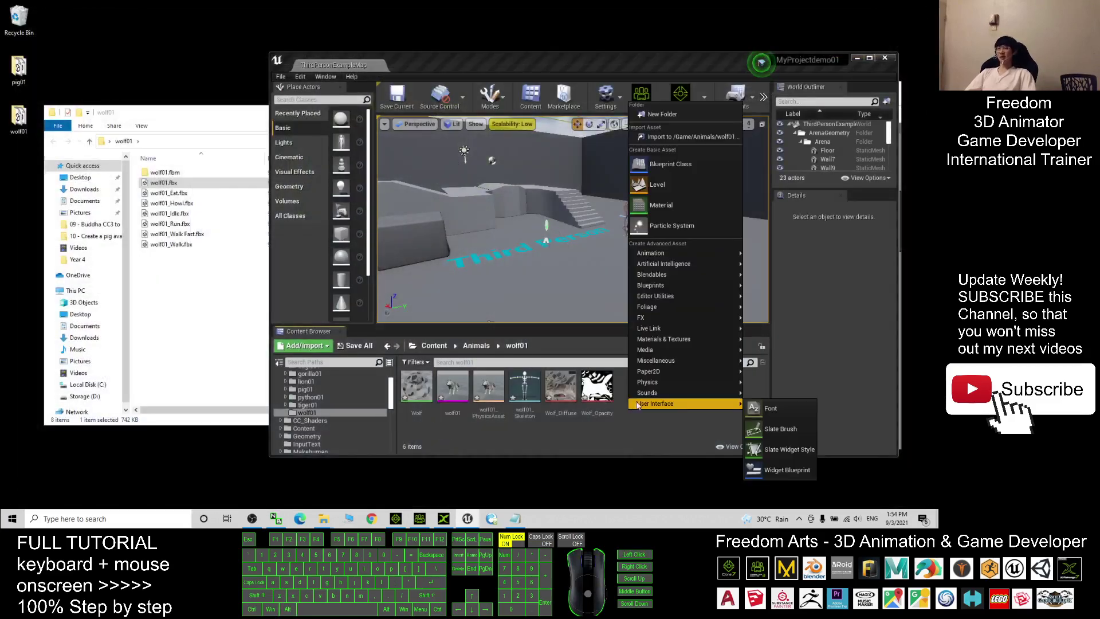
left_click(665, 114)
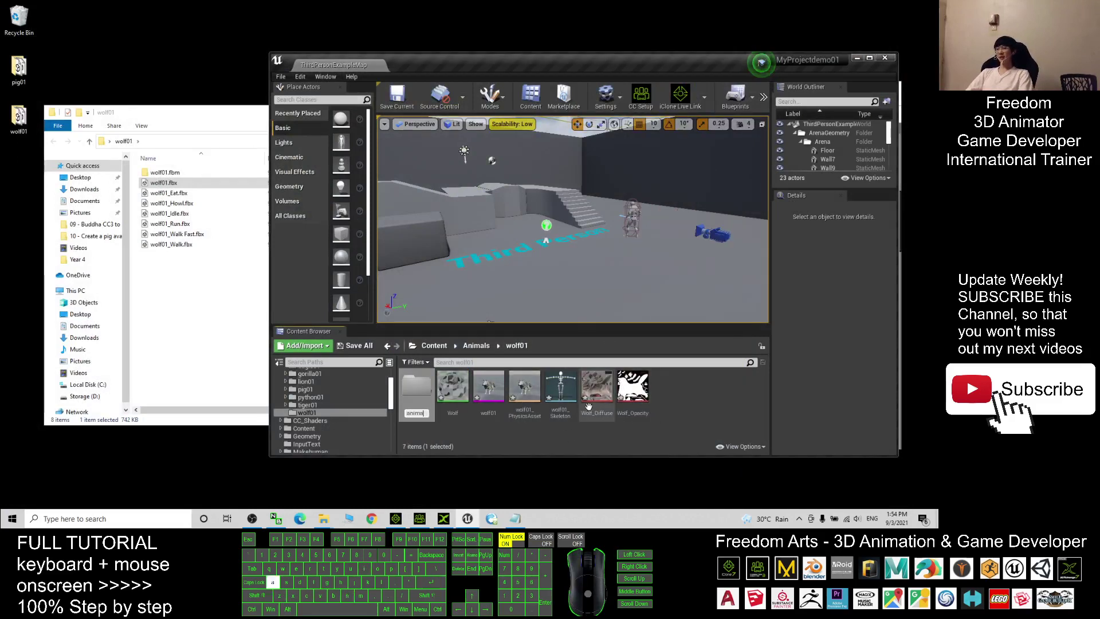
key("Return")
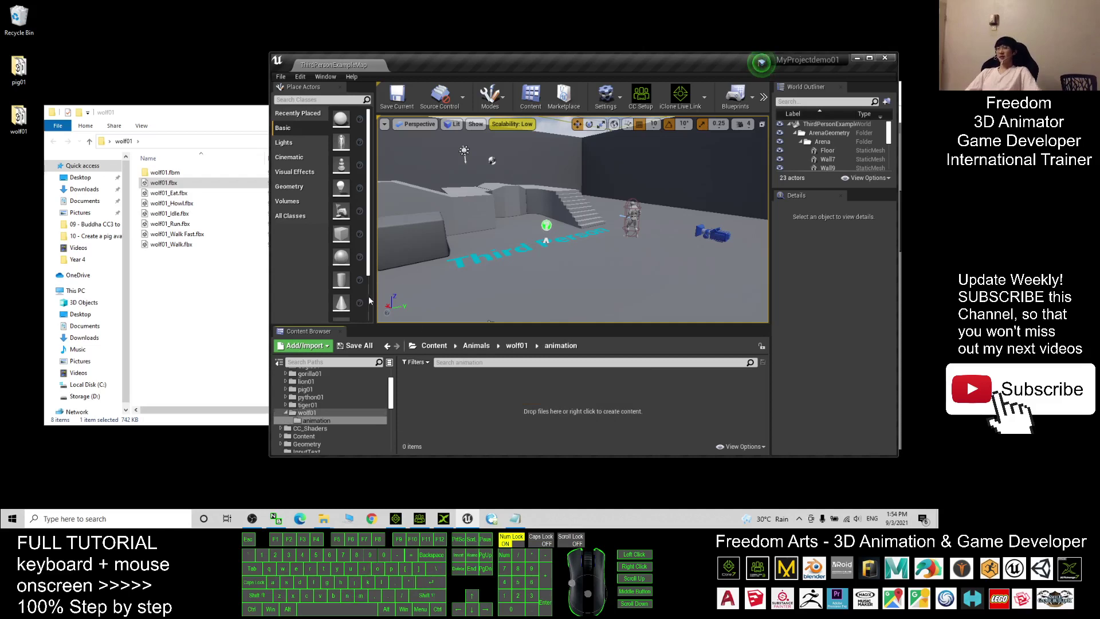
Drag the six wolf animation FBX files from Explorer into the animation folder
left_click(208, 326)
left_click_drag(228, 277, 185, 219)
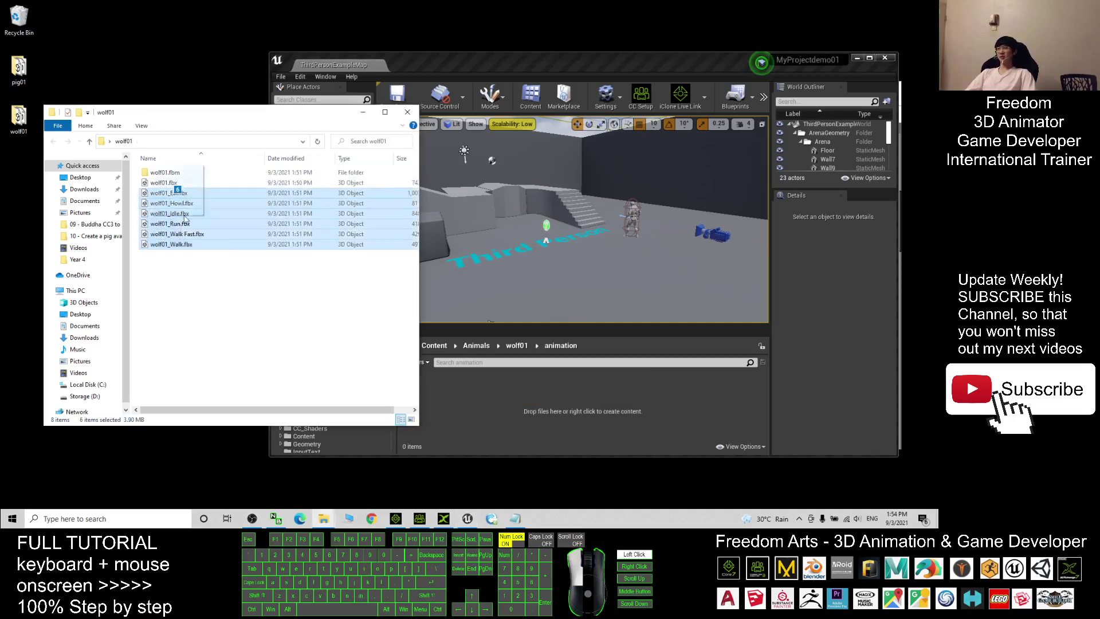
left_click_drag(477, 413, 475, 407)
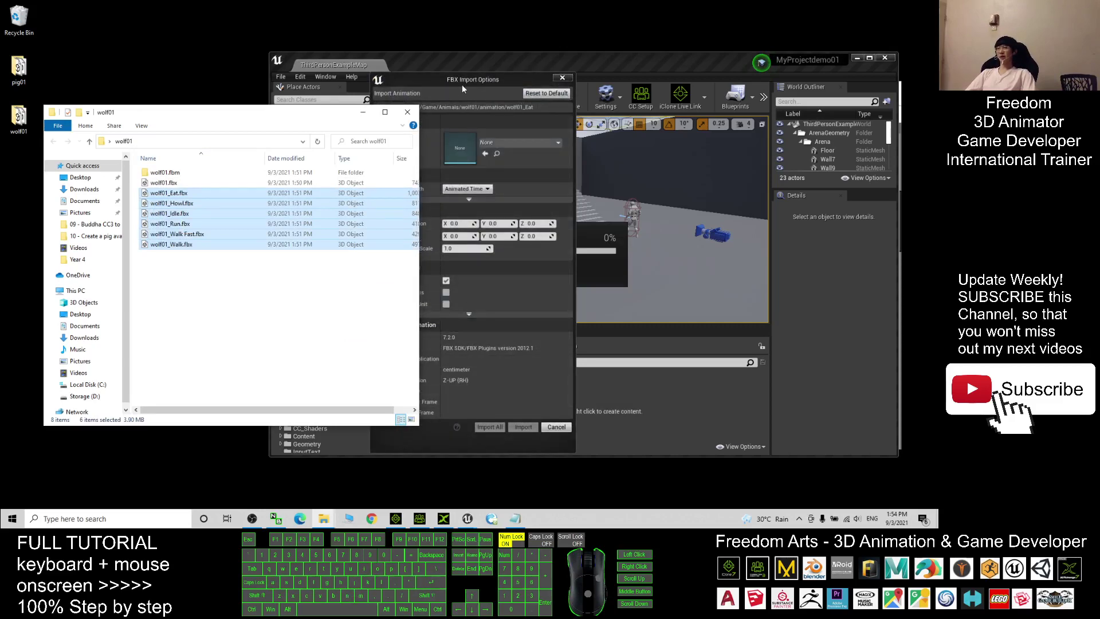
Set the import skeleton to wolf01_Skeleton and import all six animations
left_click(506, 143)
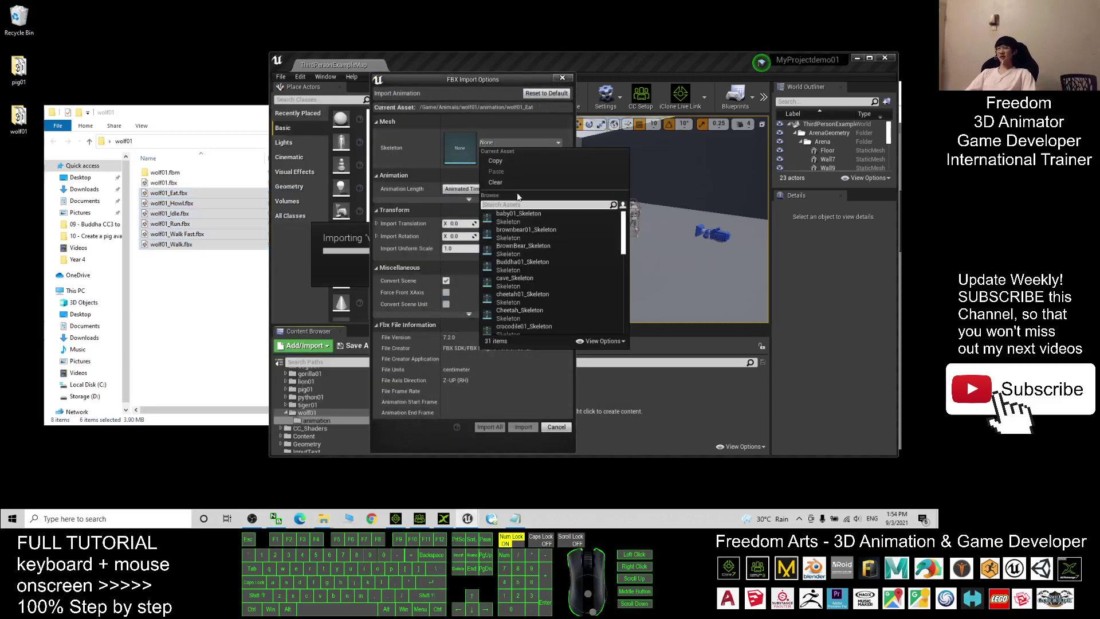
scroll(525, 253, "down", 6)
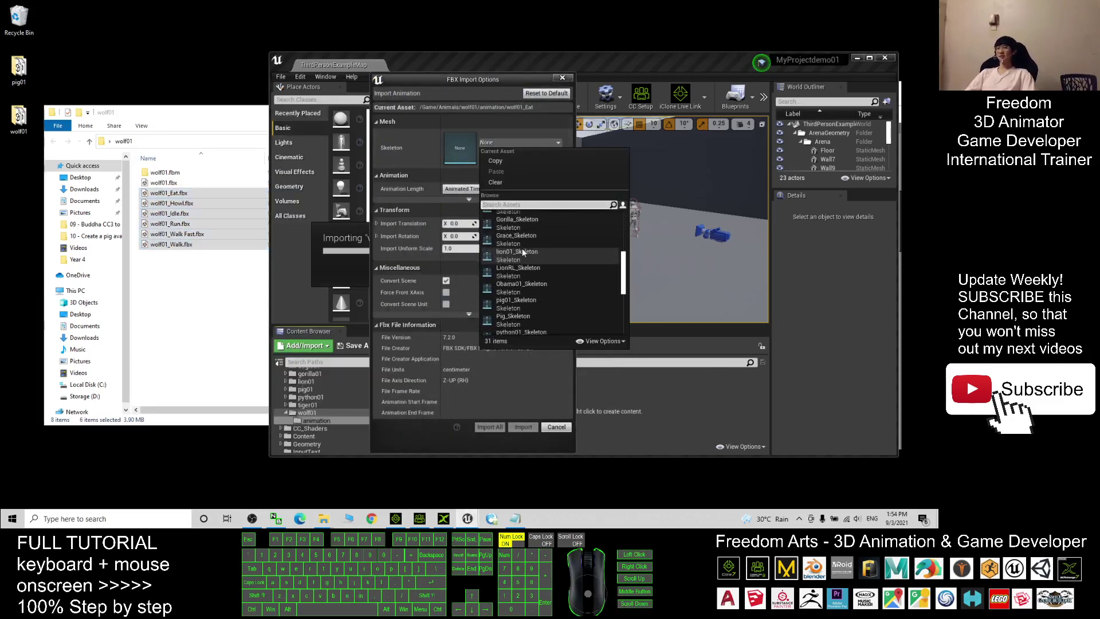
scroll(518, 256, "down", 3)
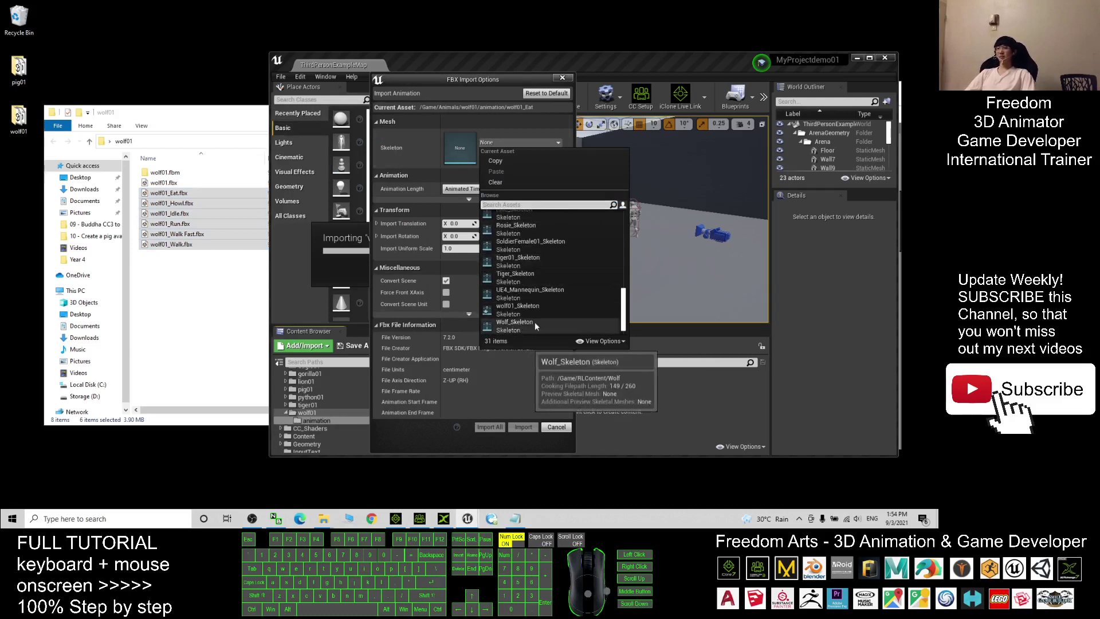
left_click(518, 308)
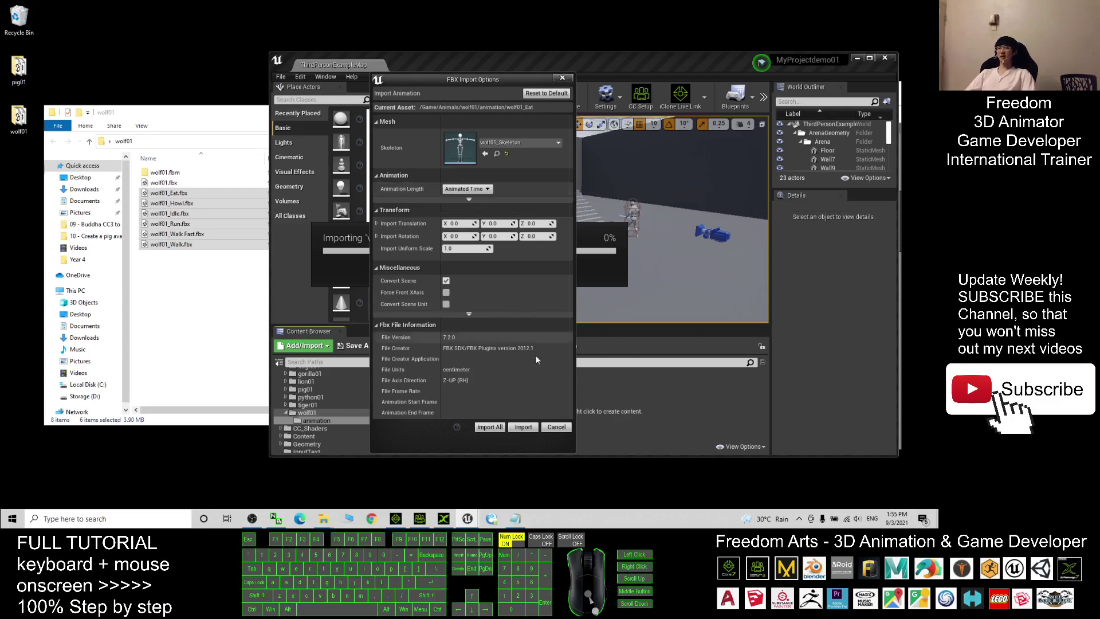
left_click(494, 427)
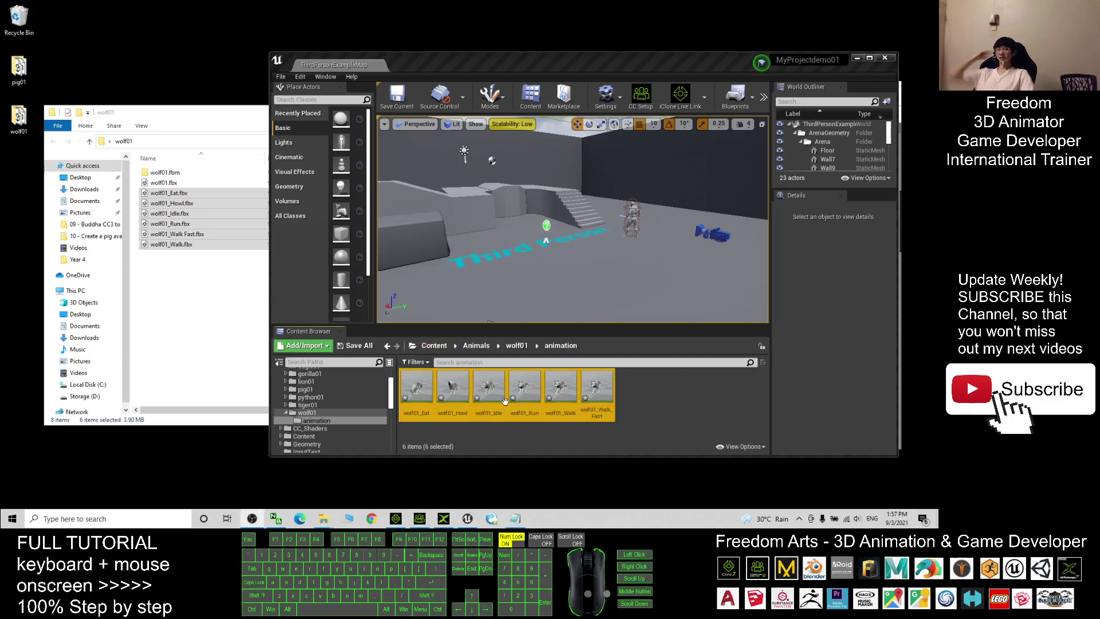
Preview wolf01_Walk_Fast from the side, then close it and return to wolf01
double_click(596, 383)
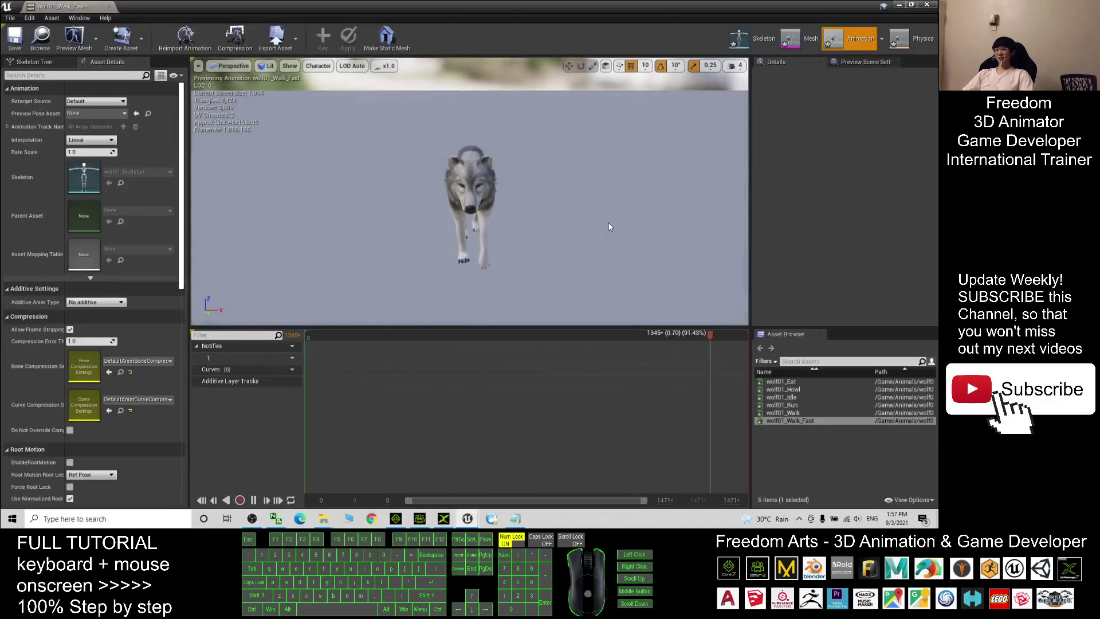
left_click_drag(608, 222, 848, 5)
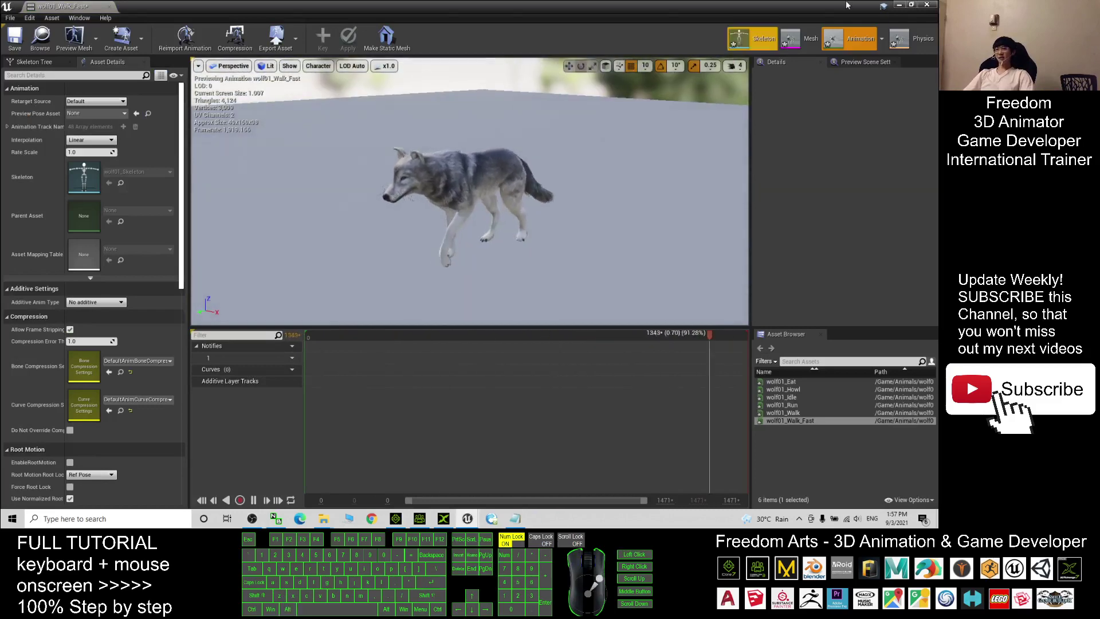
left_click(927, 5)
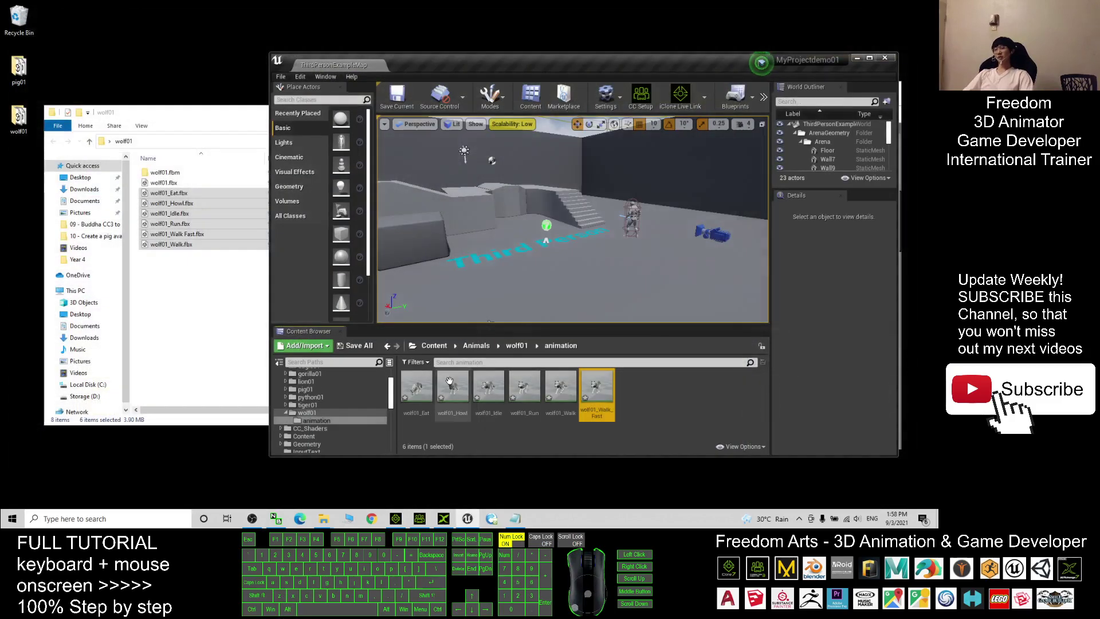
left_click(518, 346)
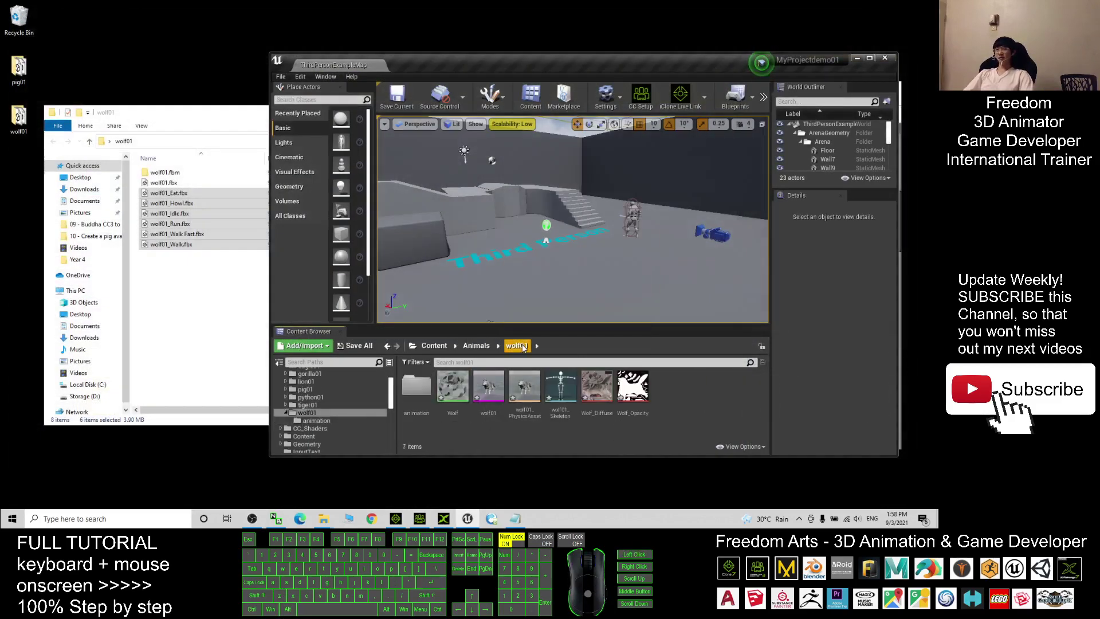
Set wolf01_Skeleton's retarget rig to Humanoid, save it, and return to Content
double_click(564, 390)
left_click(282, 47)
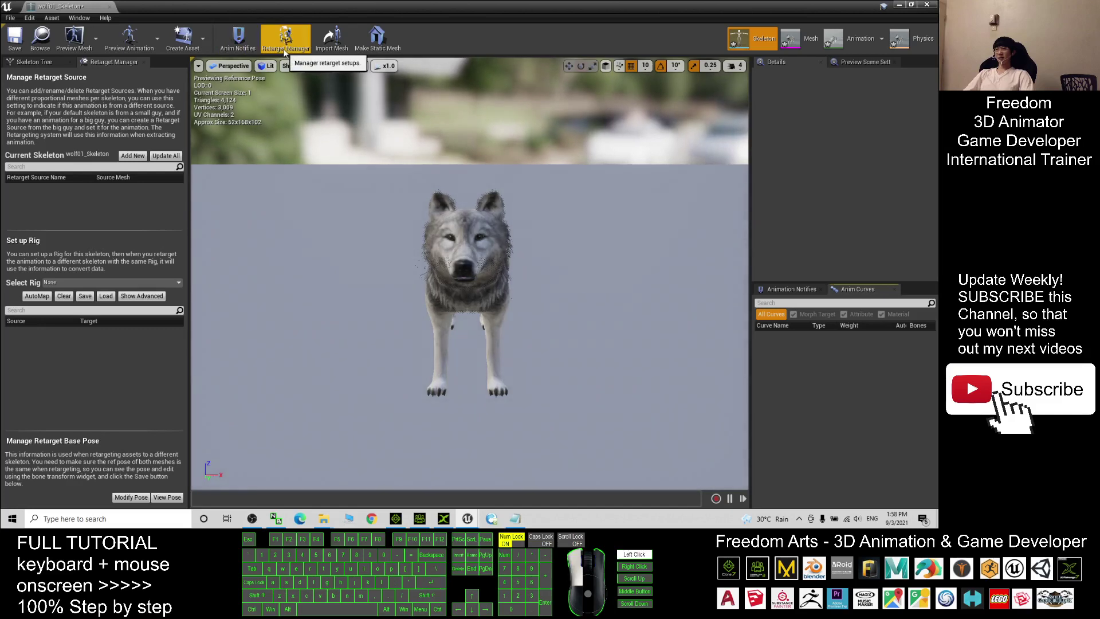
left_click(285, 48)
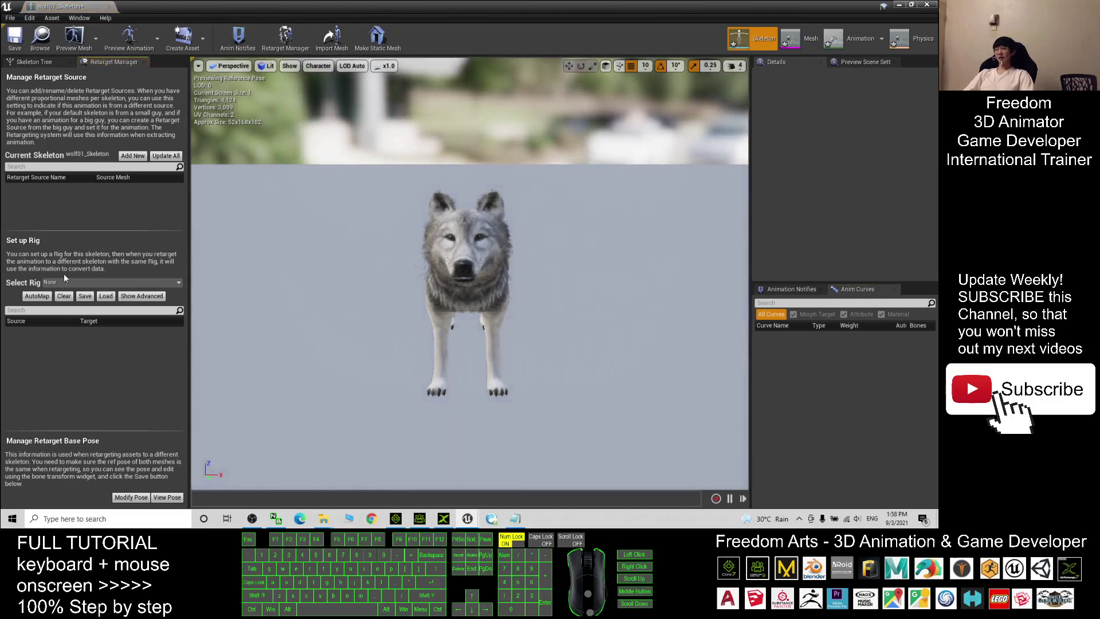
left_click(53, 284)
left_click(67, 298)
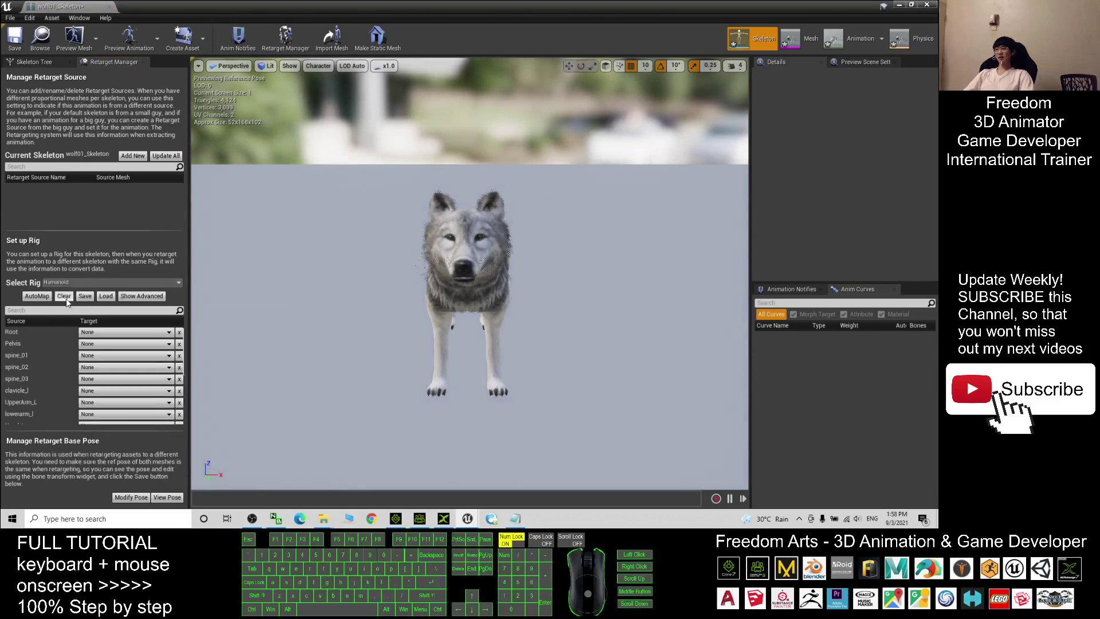
left_click(15, 38)
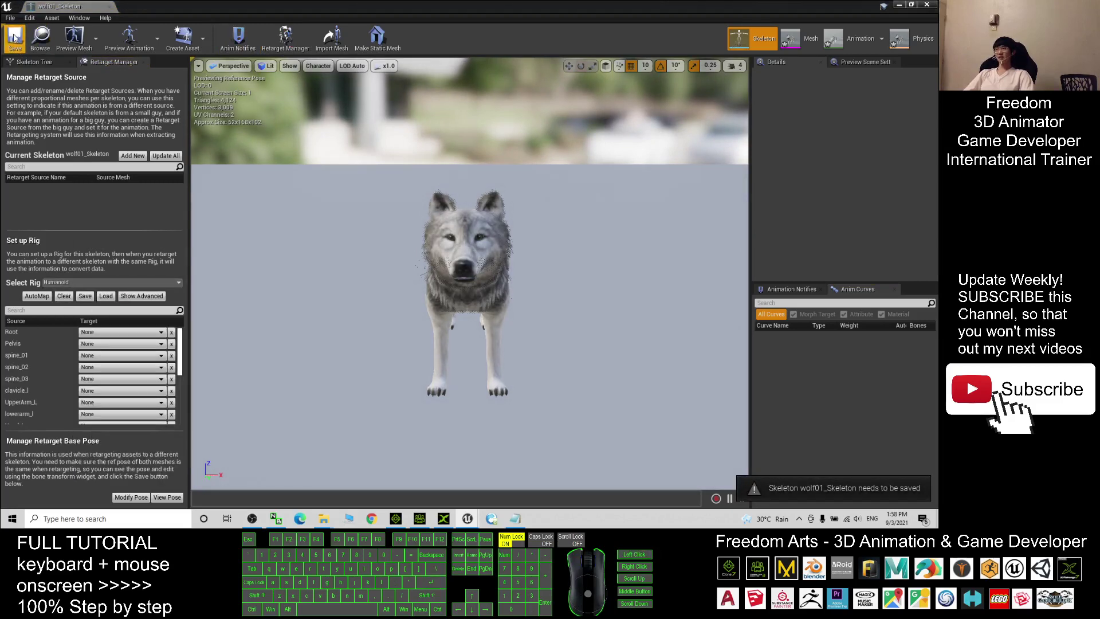
left_click(914, 6)
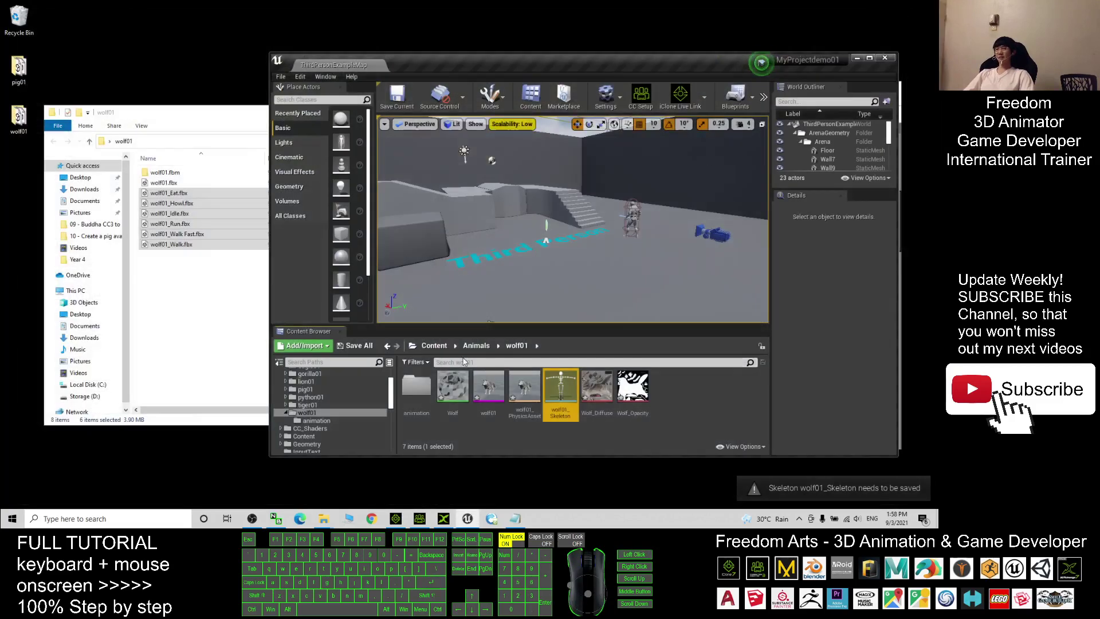
left_click(433, 346)
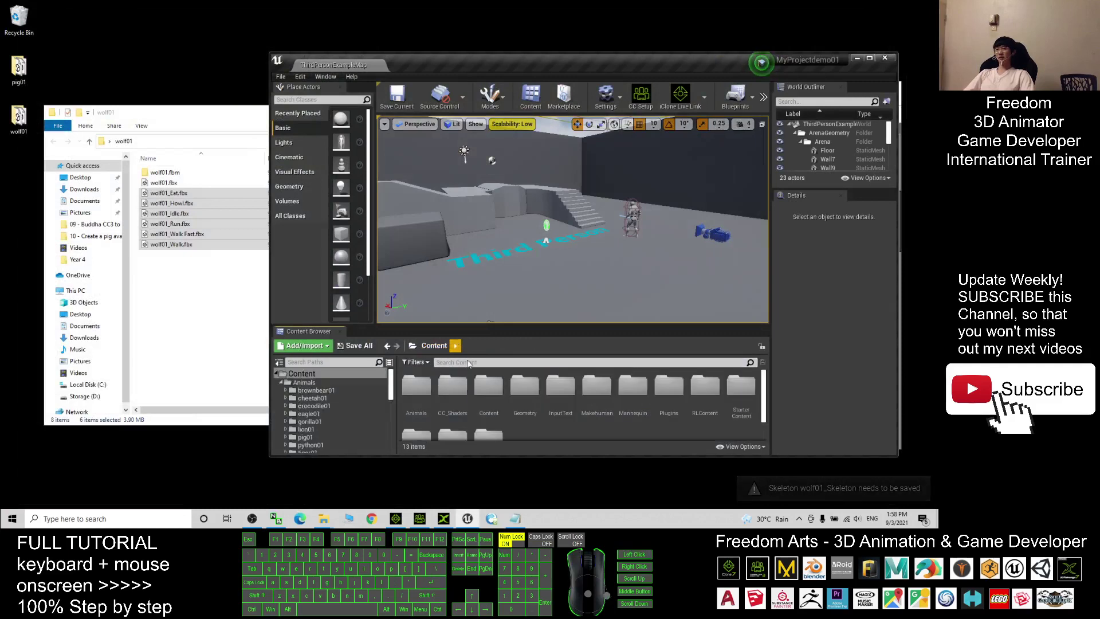
Open UE4_Mannequin_Skeleton from Content/Mannequin/Character/Mesh
double_click(636, 391)
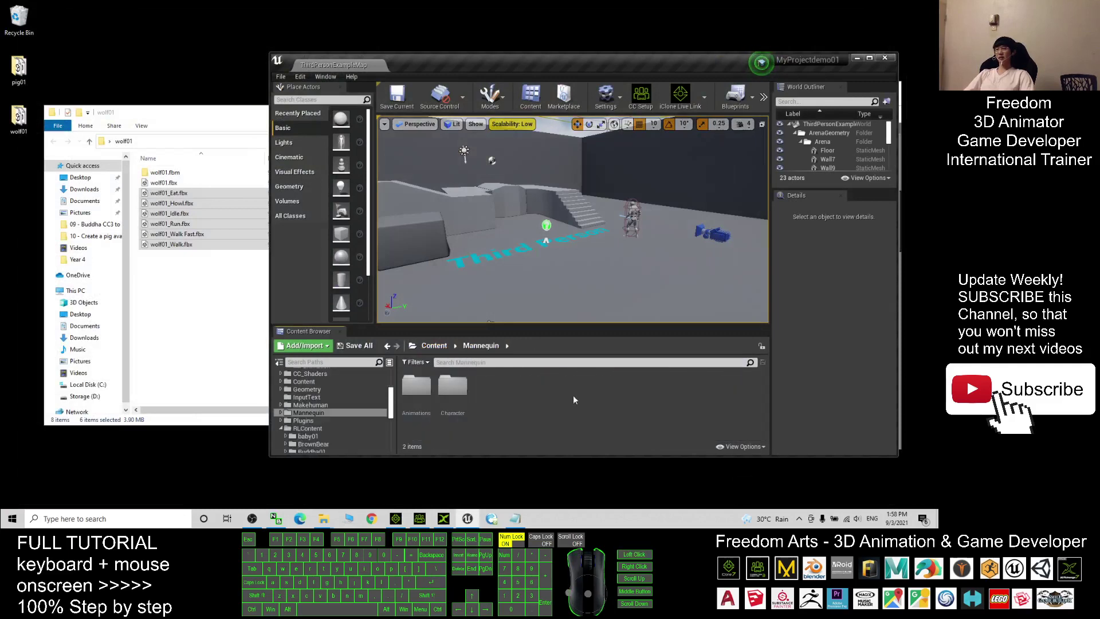
double_click(451, 388)
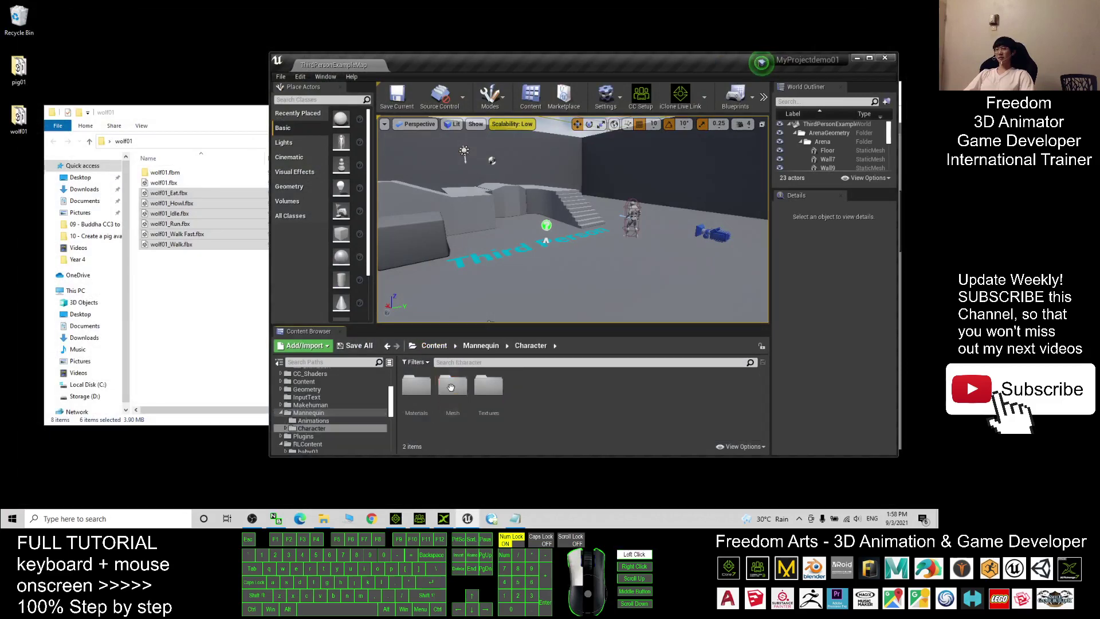
double_click(456, 391)
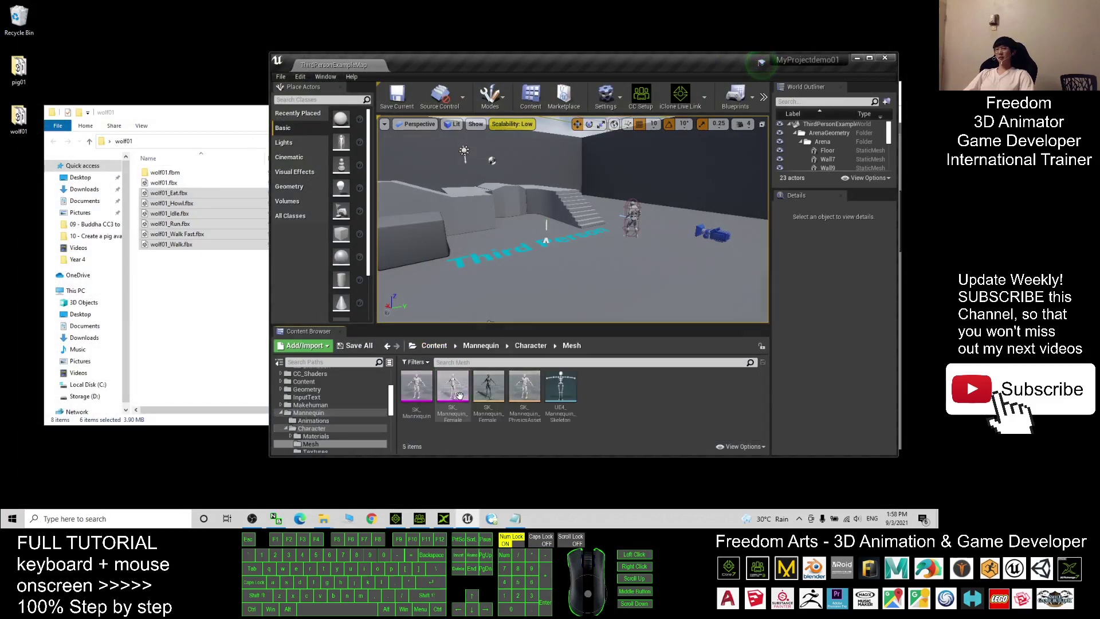
double_click(564, 389)
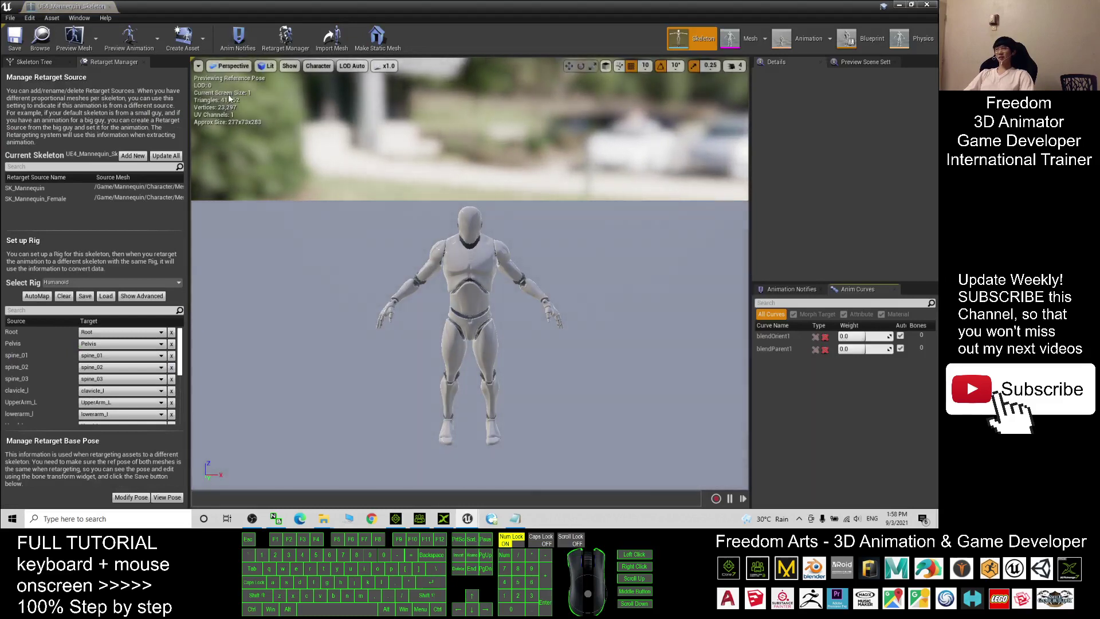
Select the Humanoid rig in the mannequin skeleton's Retarget Manager
left_click(286, 37)
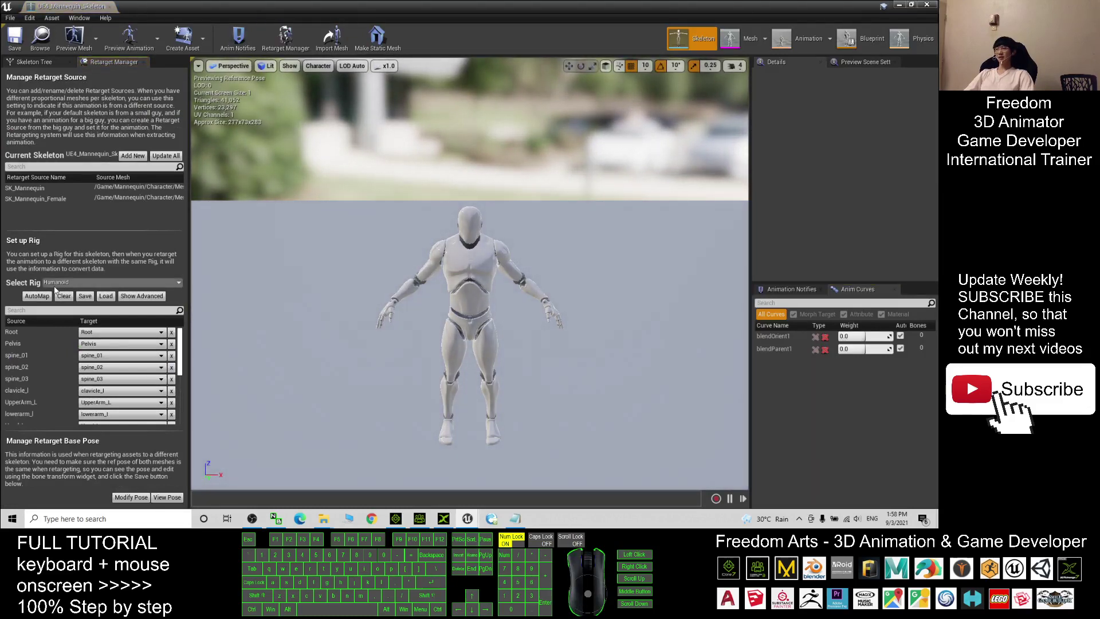
left_click(60, 281)
left_click(67, 302)
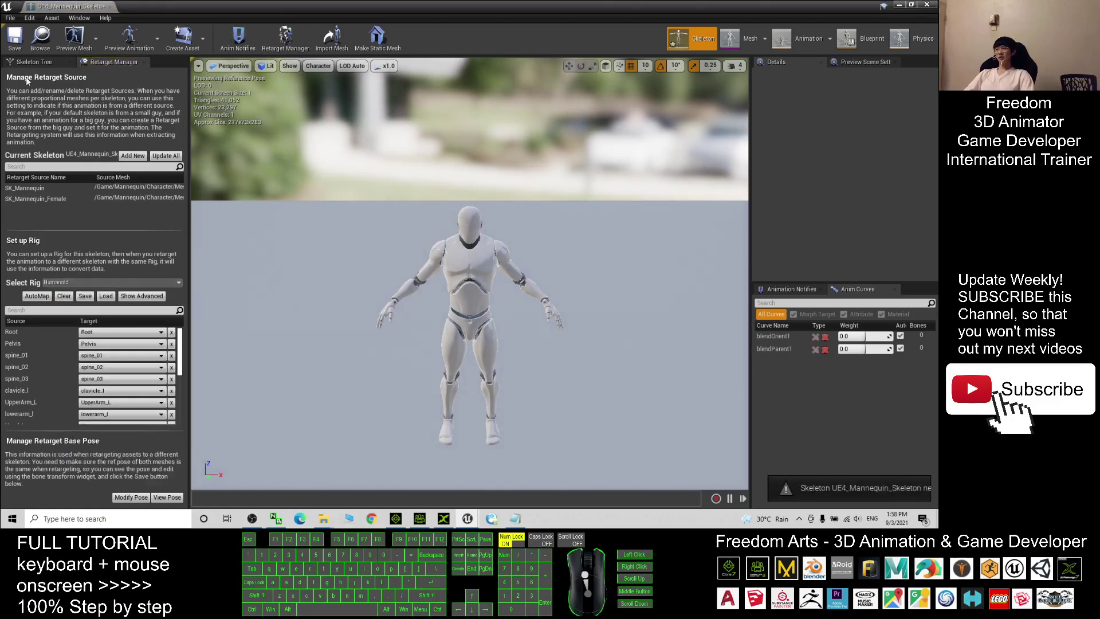